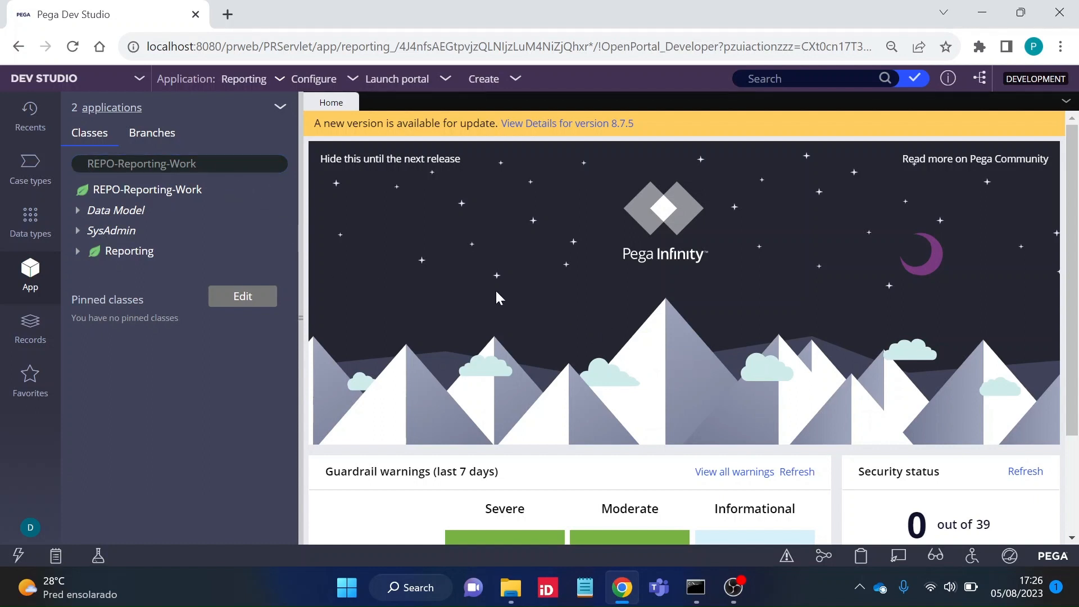
Load the REPO-Reporting-Data-Condominium class in the class explorer
double_click(202, 163)
text(Dat)
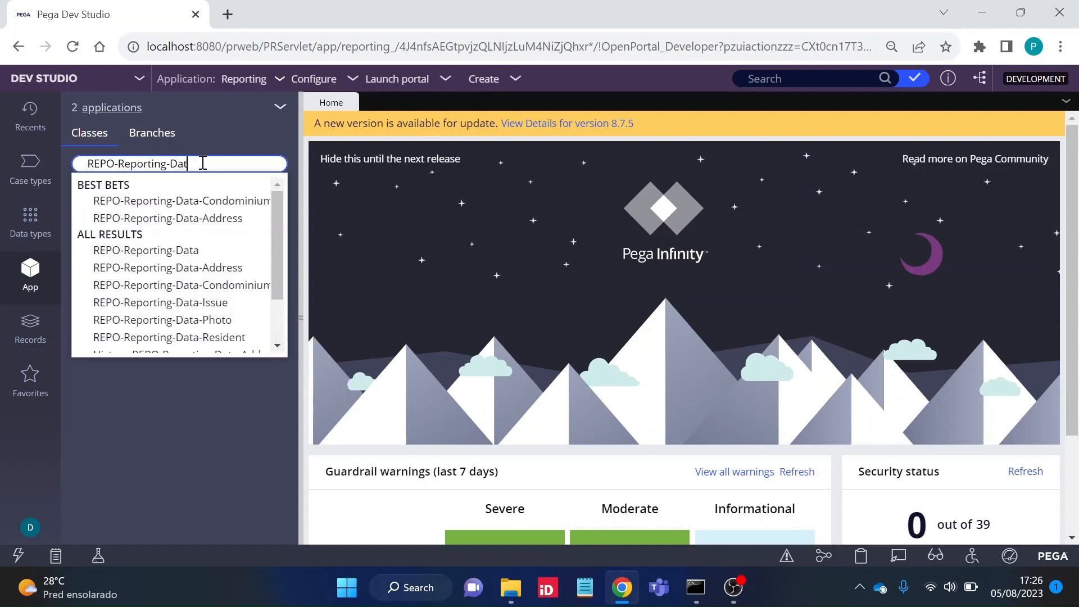
text(a-C)
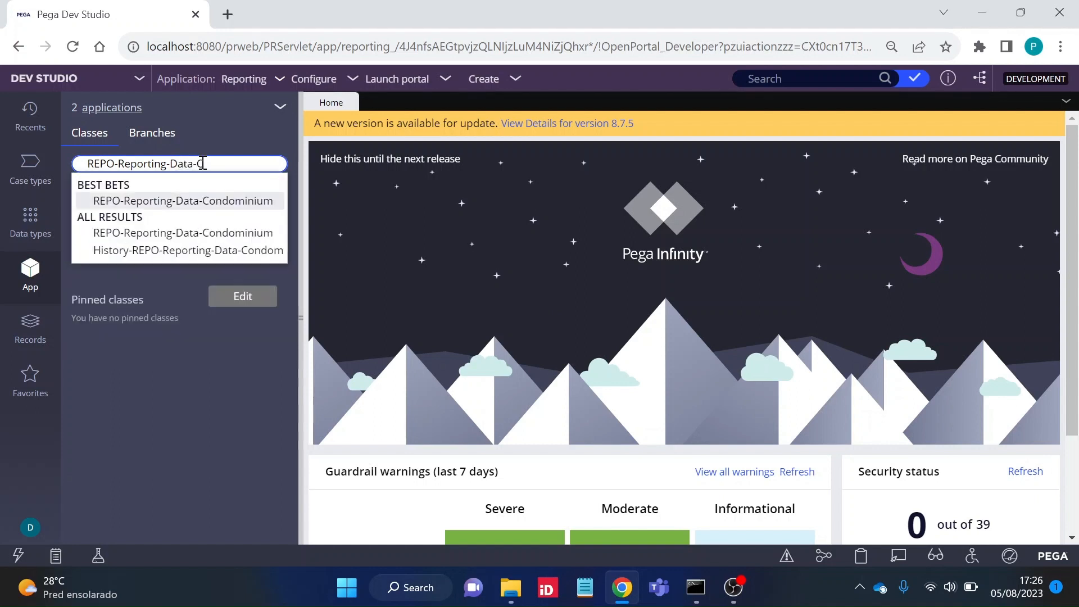
key(Return)
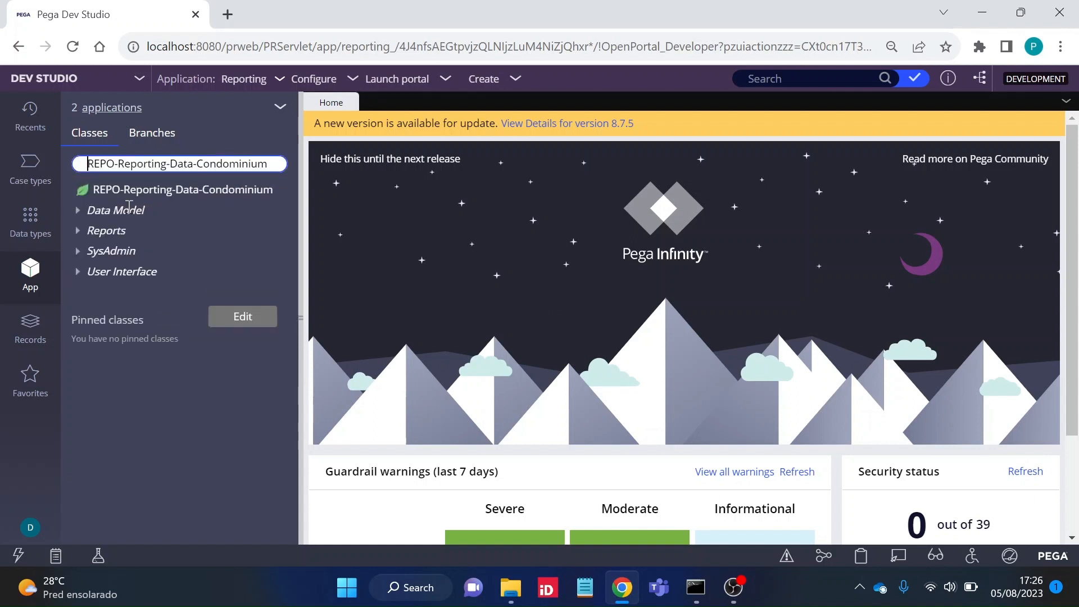
View the Condominium class in the data designer and examine the data pages listed under its usage
right_click(117, 196)
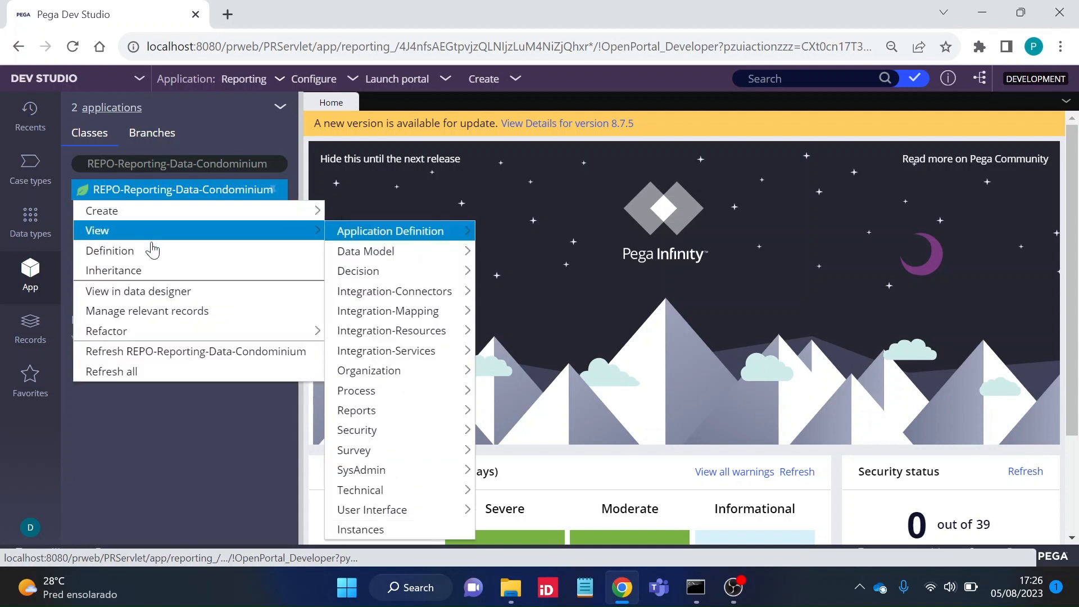
click(163, 296)
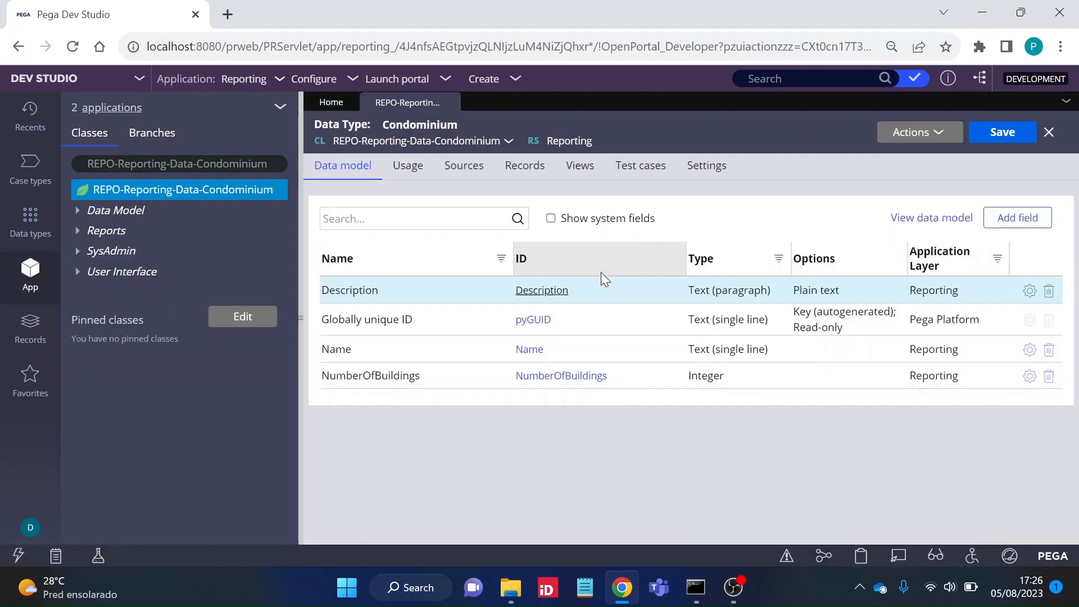
click(409, 166)
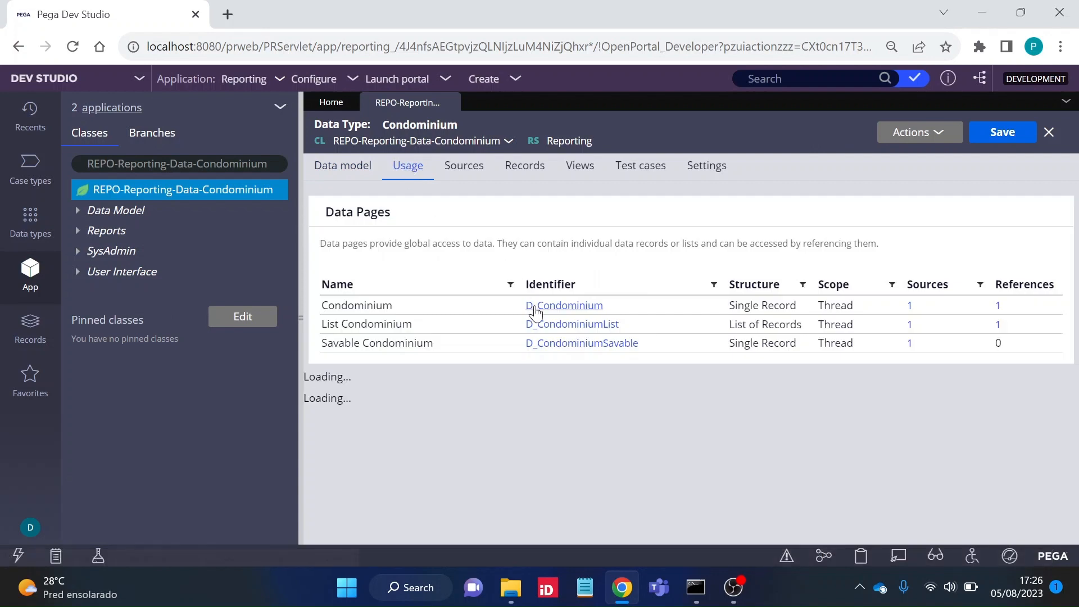
click(585, 309)
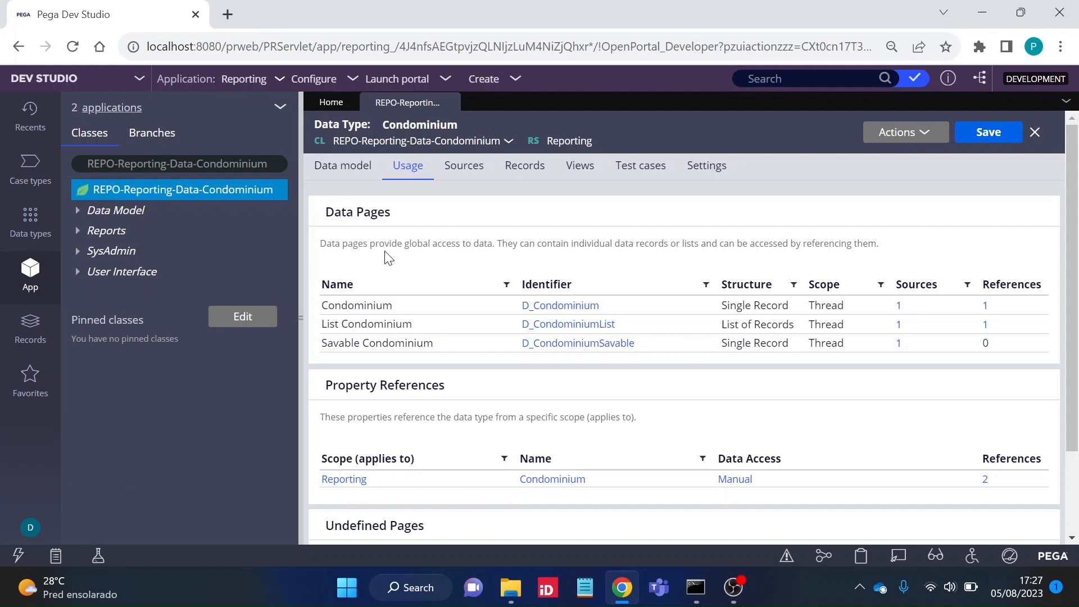
Switch the class explorer back to REPO-Reporting-Work and close the open Condominium data type
double_click(253, 164)
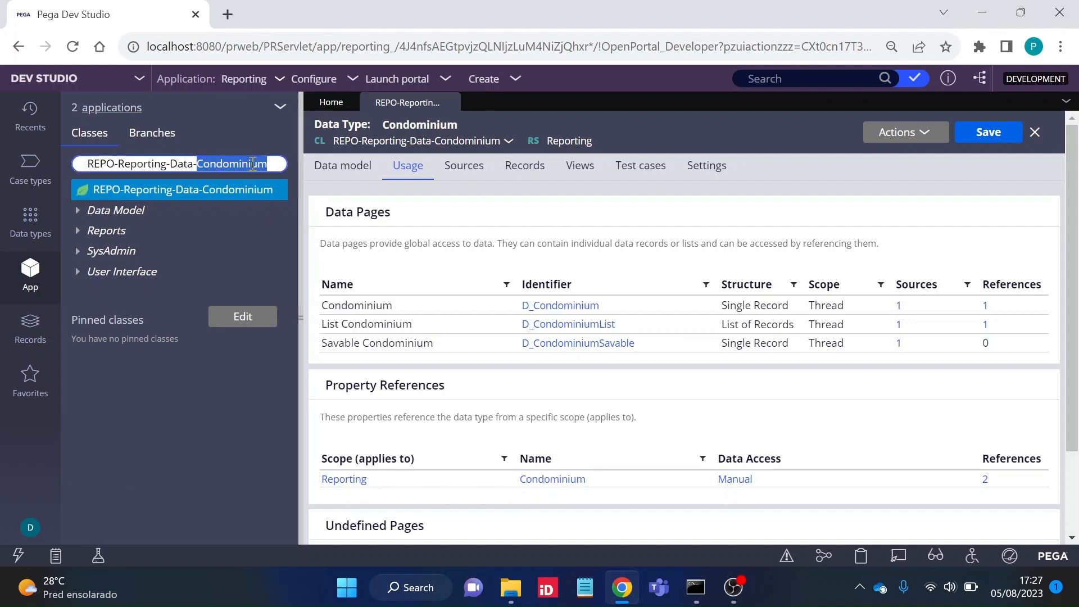
key(BackSpace)
key(BackSpace)
key(BackSpace)
key(BackSpace)
key(BackSpace)
key(BackSpace)
text(Work)
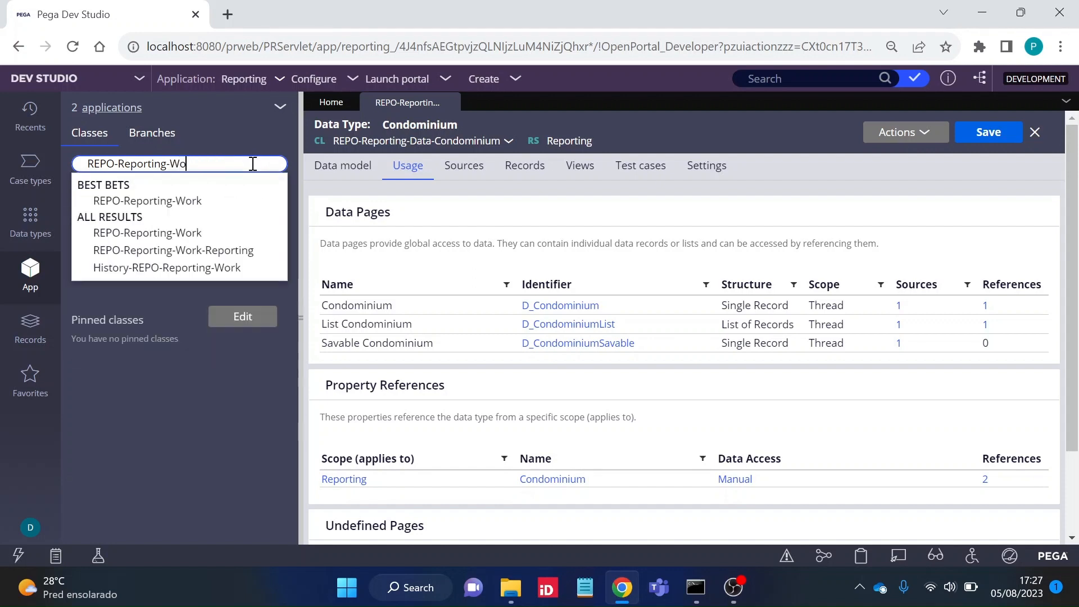
key(Return)
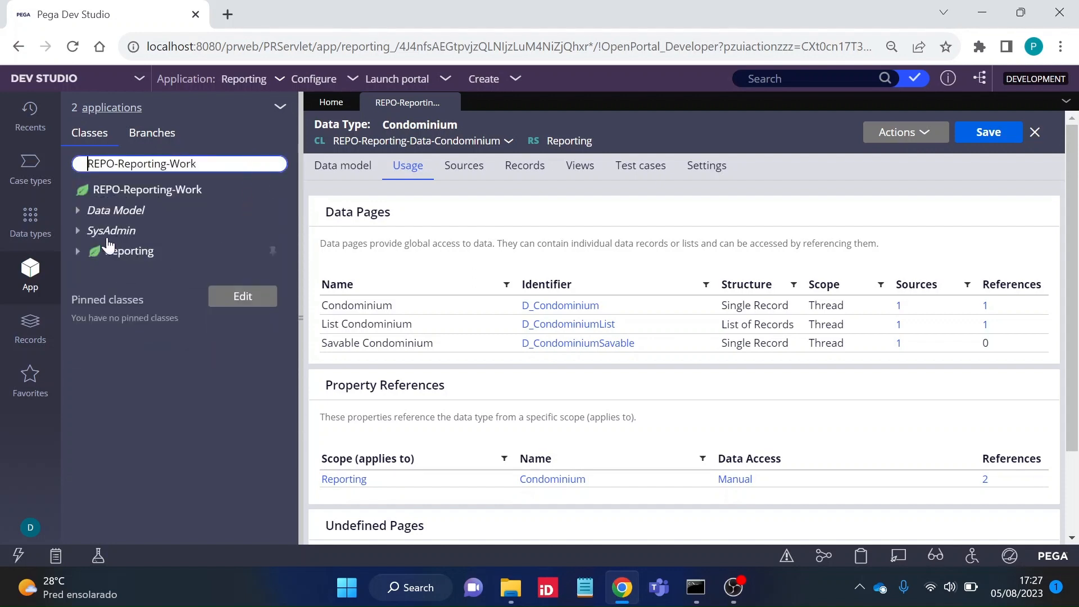
click(450, 102)
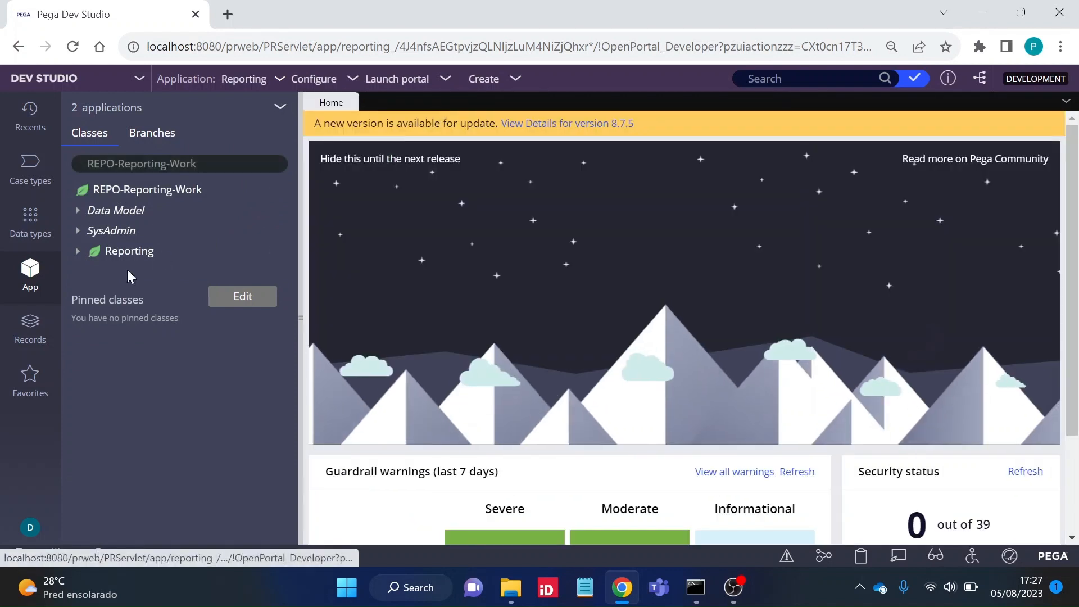
Expand the Reporting class down to the list of properties in its data model
click(78, 252)
click(77, 251)
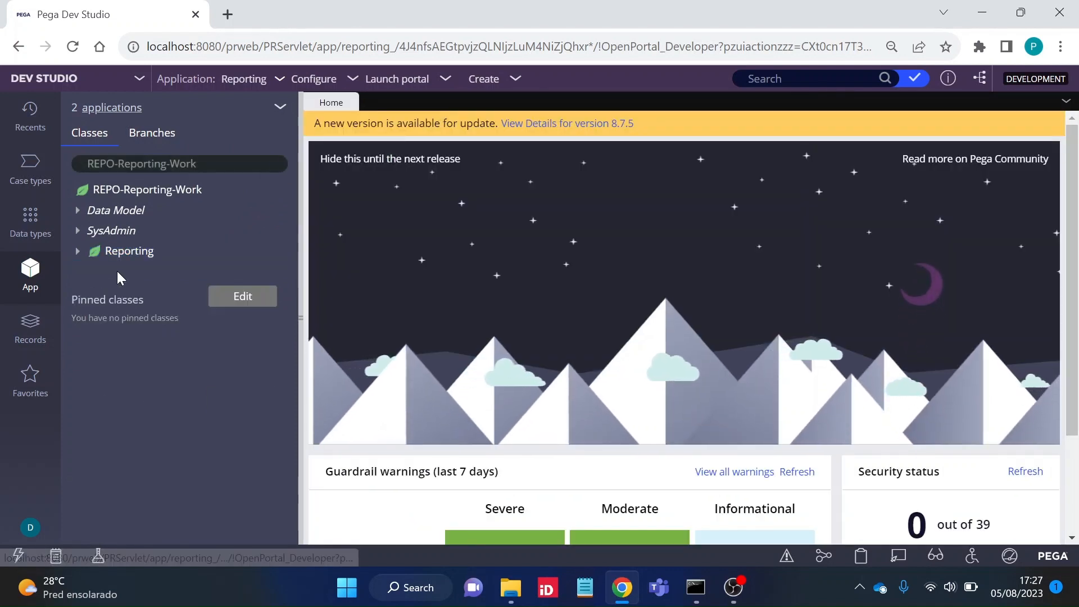
click(77, 252)
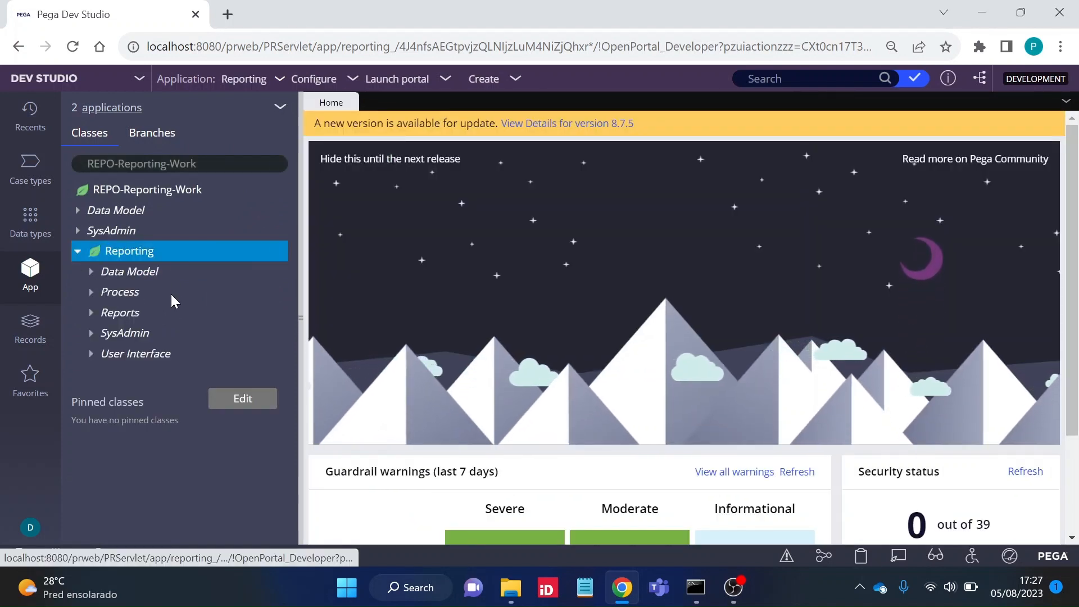
click(90, 273)
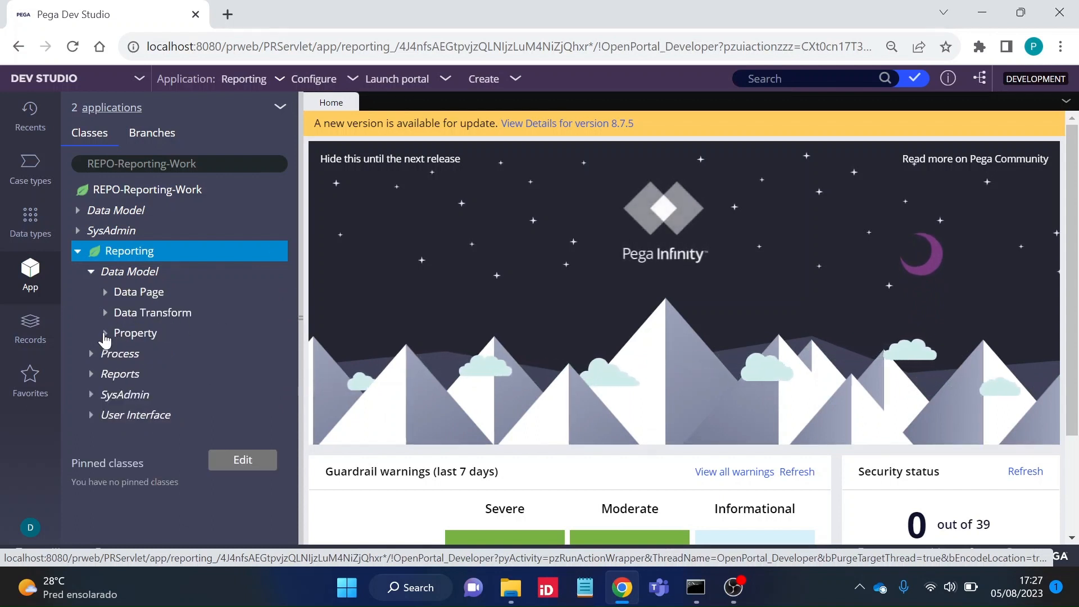
click(105, 337)
scroll(202, 305, down, 1)
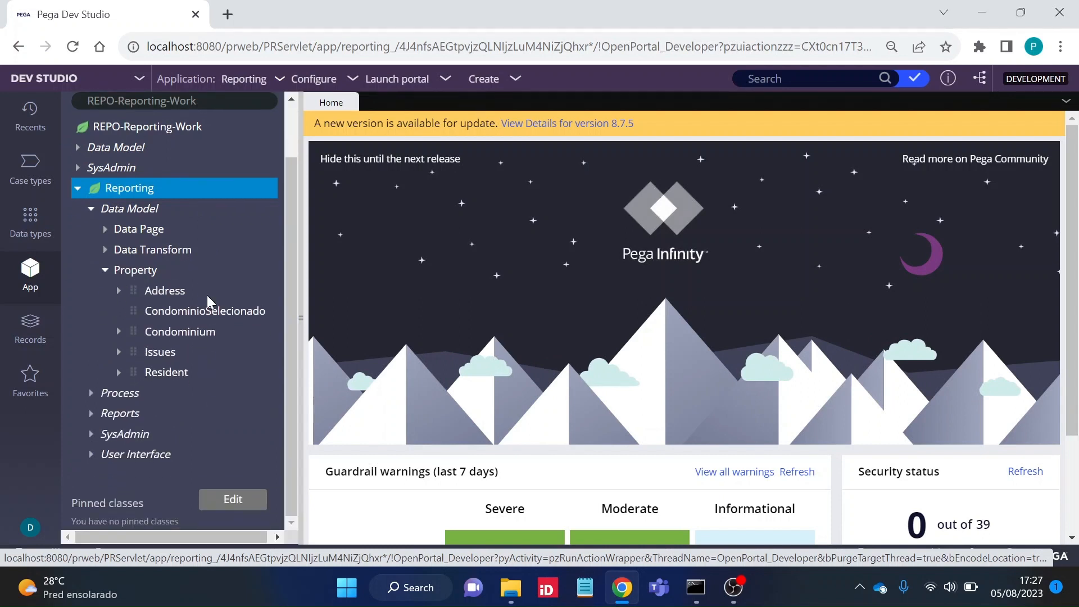
scroll(197, 345, up, 1)
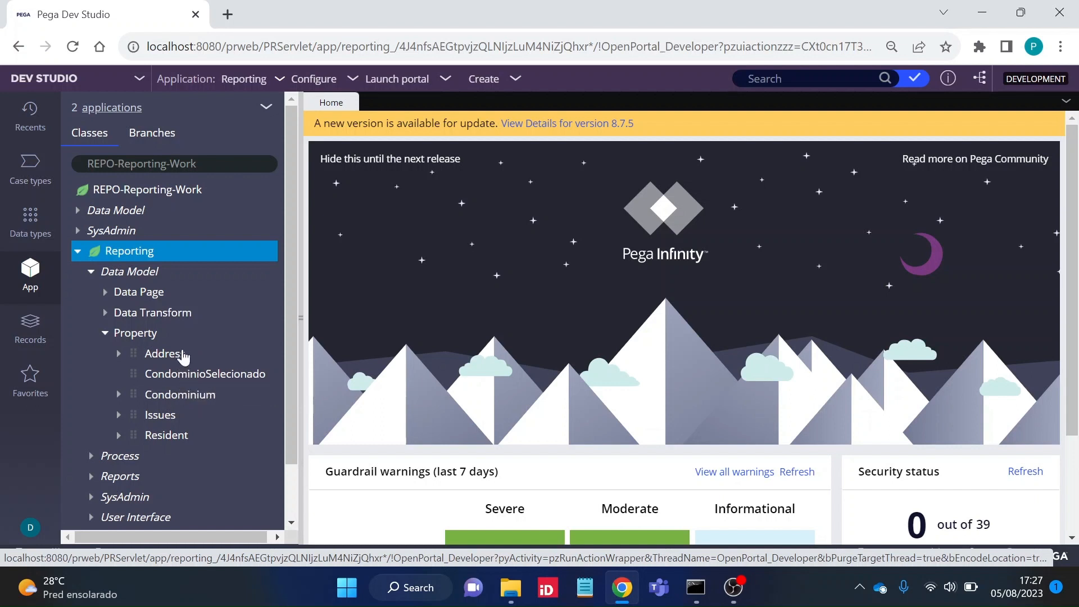
Open the Condominium property of the Reporting class and check its property type
click(164, 396)
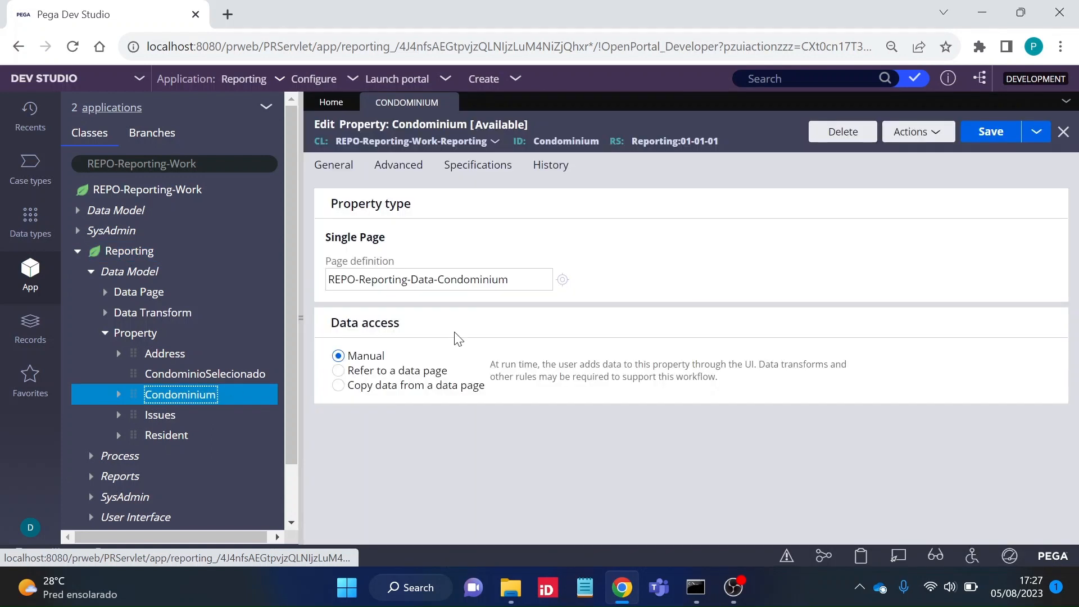
drag(385, 237, 325, 238)
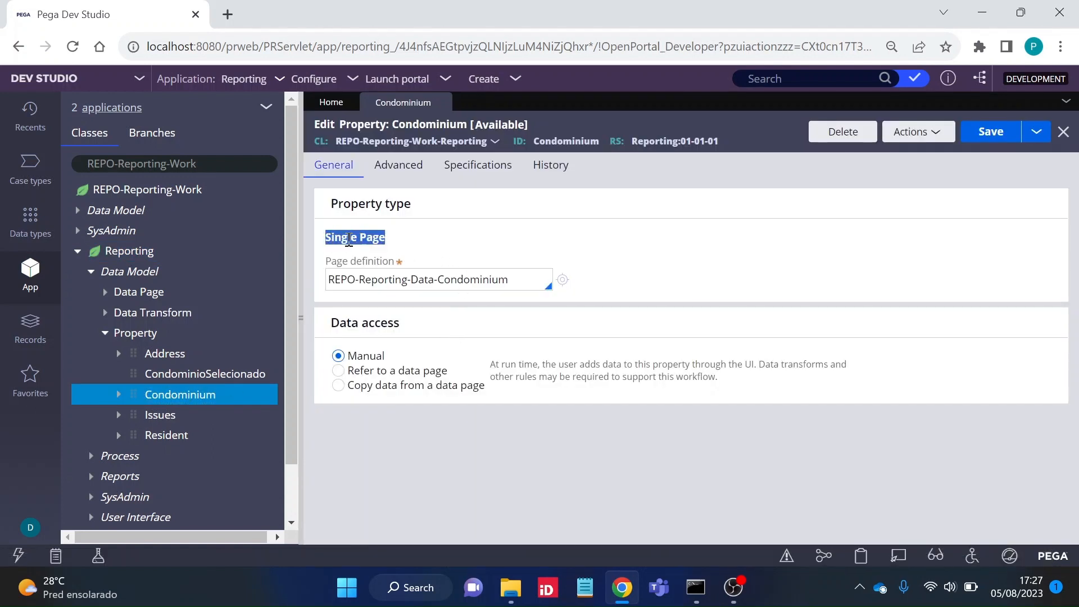
click(378, 240)
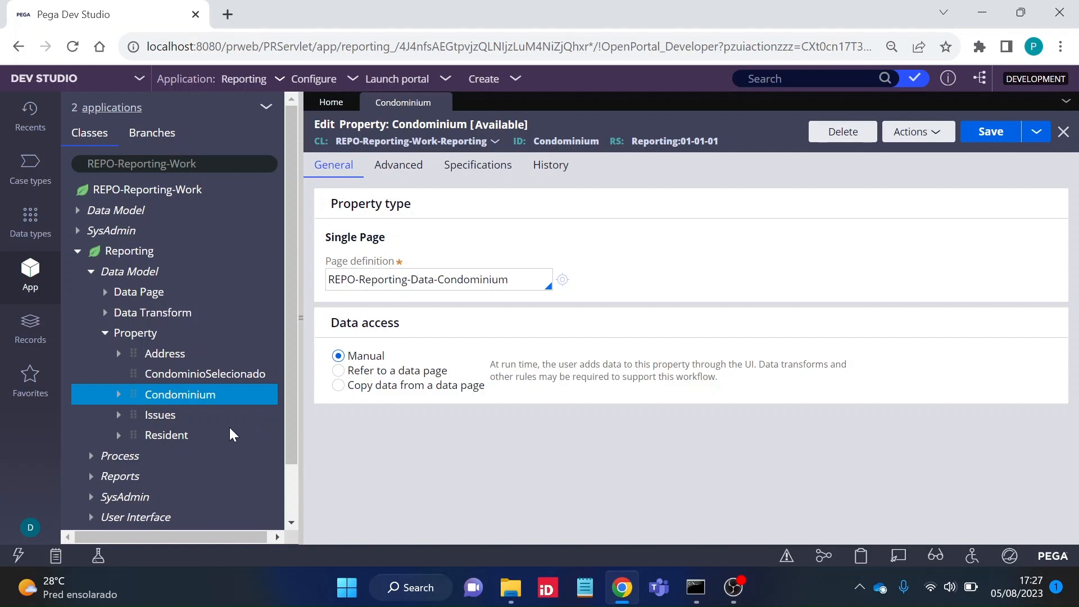
Open the Issues property to examine its property type, and close it again
click(161, 419)
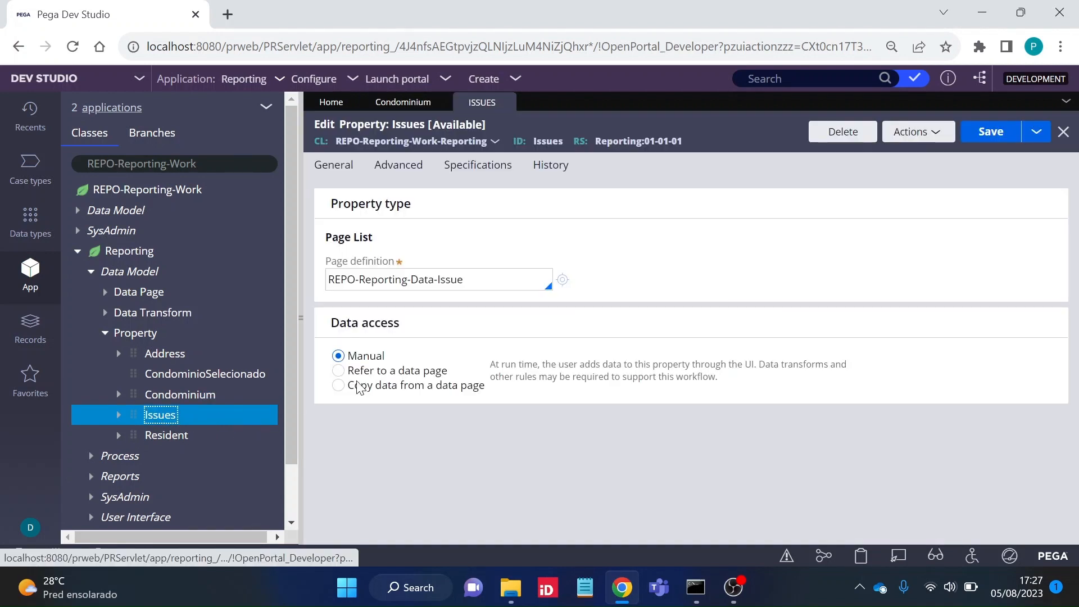
drag(382, 243, 327, 236)
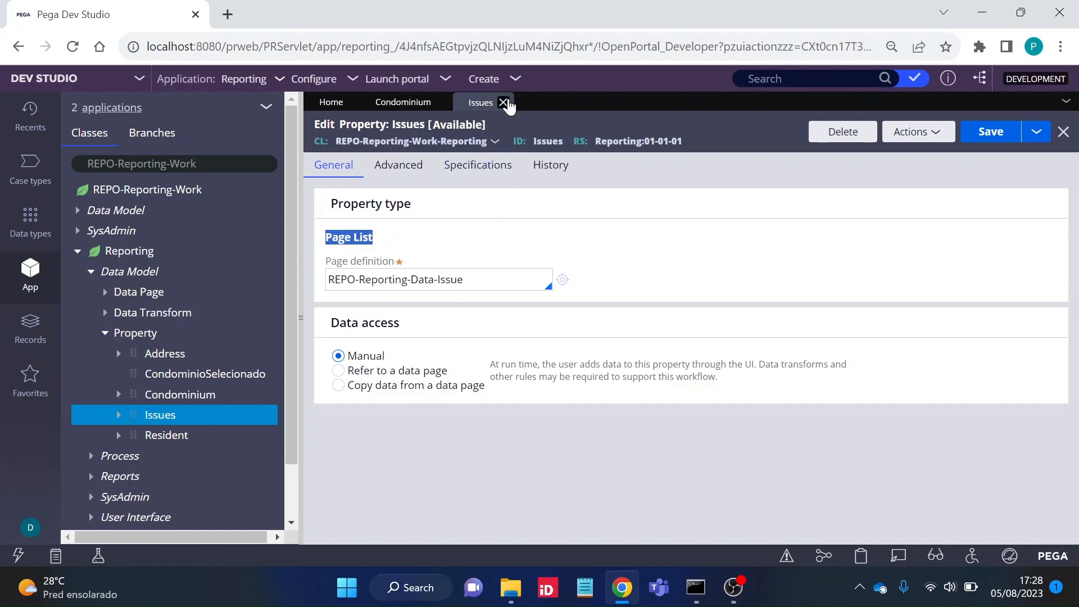
click(505, 102)
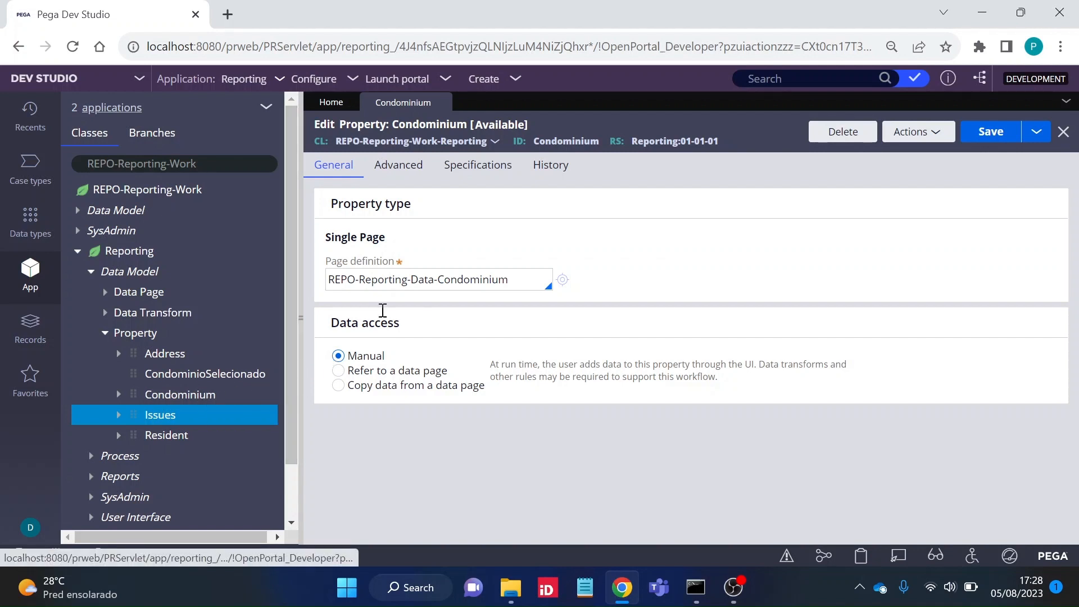
Review the property type of the Condominium property once more for comparison with Issues
double_click(379, 239)
drag(378, 241, 334, 241)
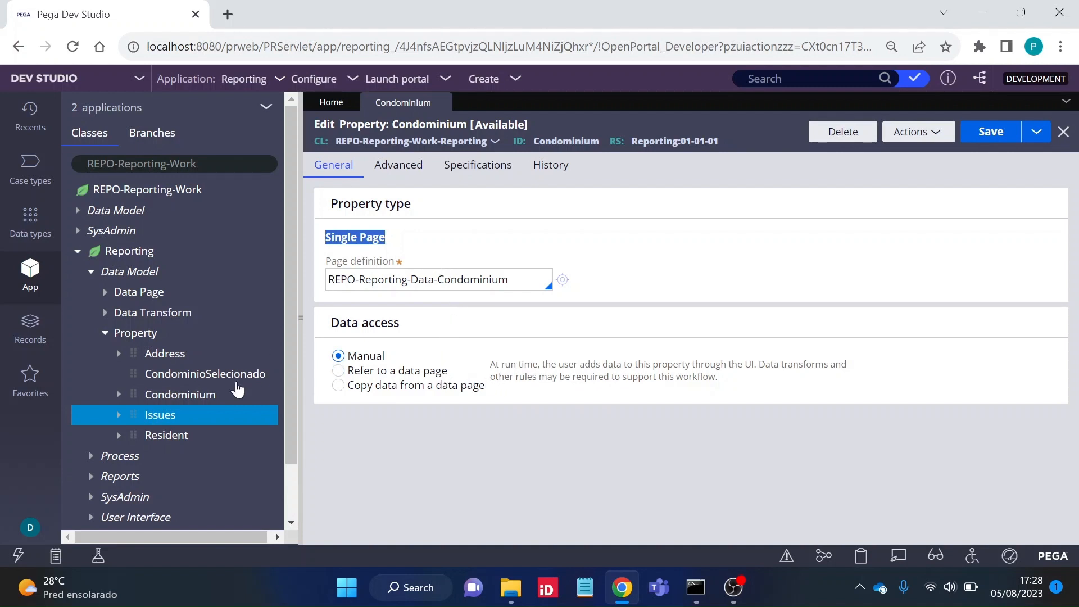
click(402, 239)
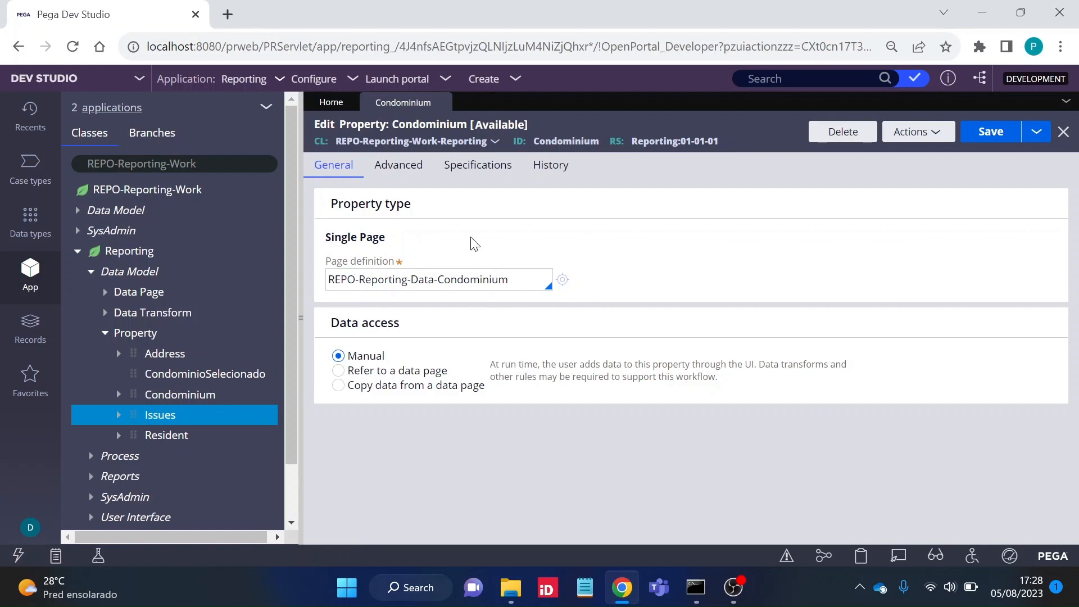
Set the Condominium property's data access to copy data from a data page, using D_Condominium as the data page
click(397, 373)
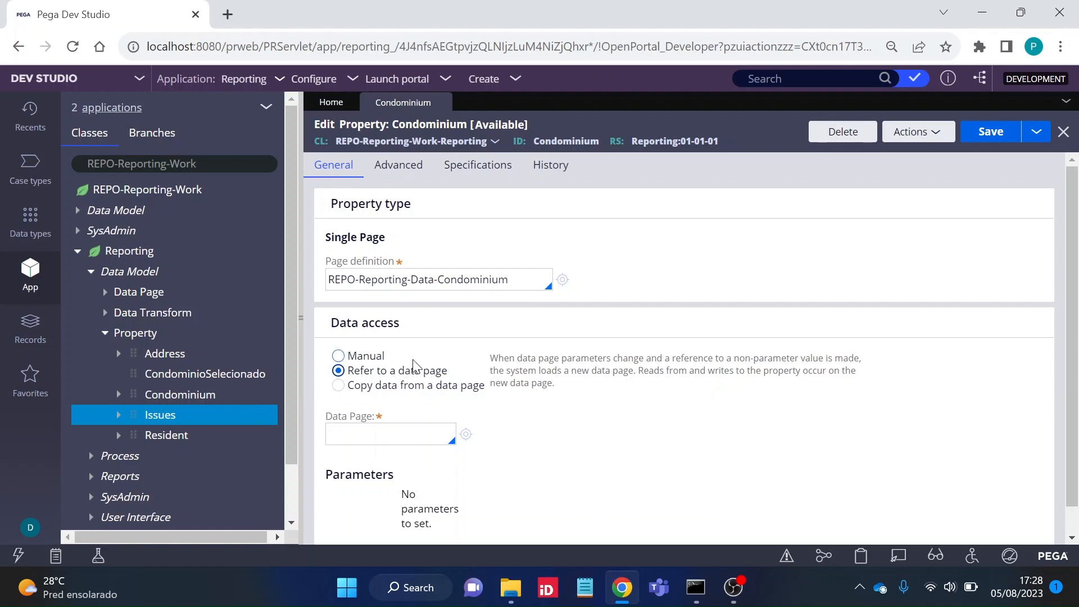
click(415, 386)
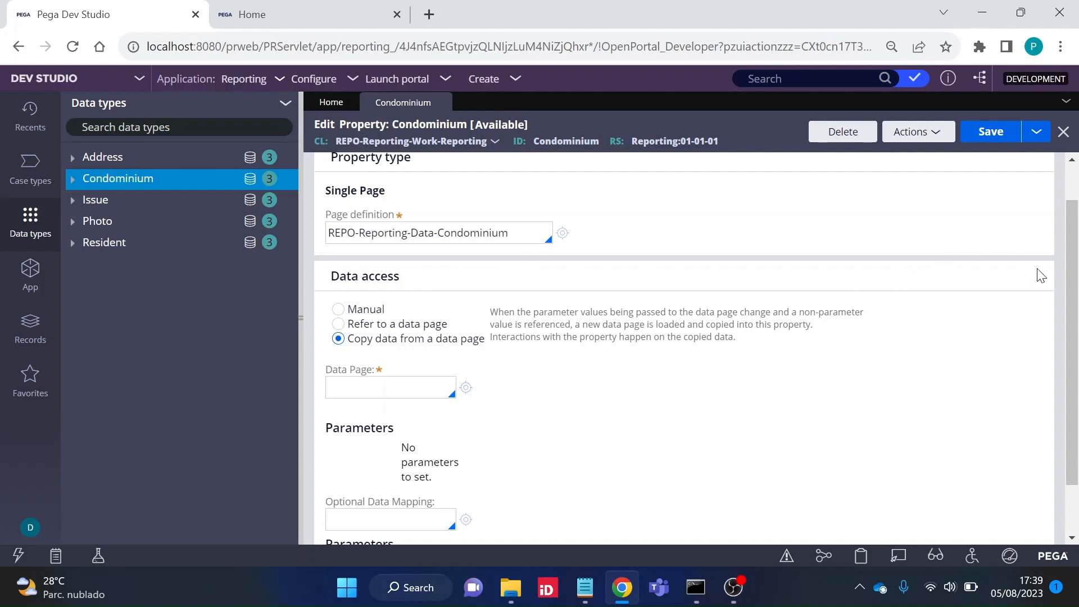
scroll(1041, 276, up, 1)
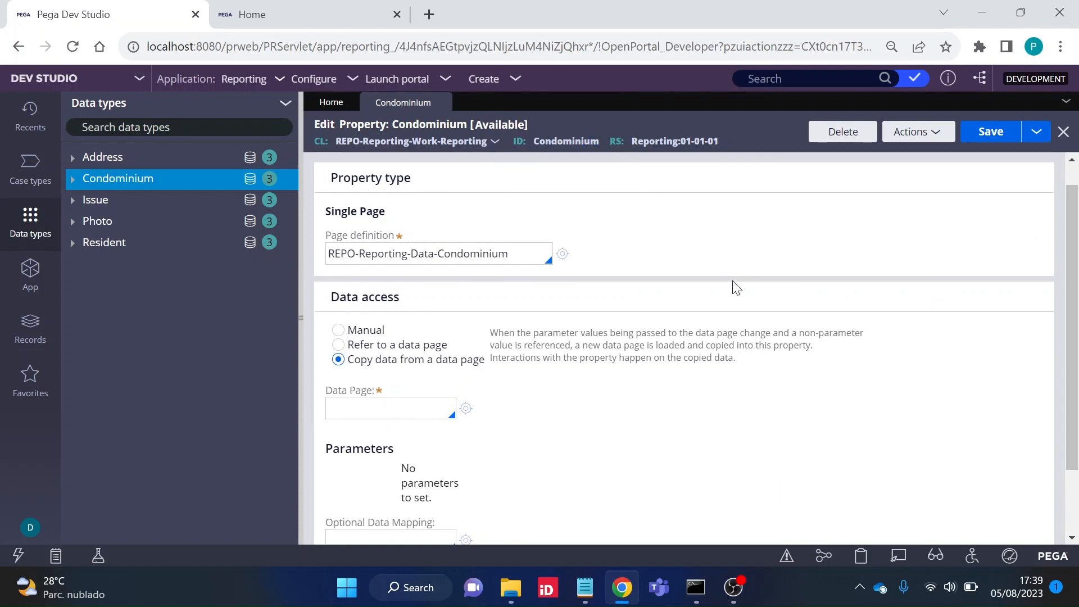
scroll(735, 286, down, 2)
click(373, 324)
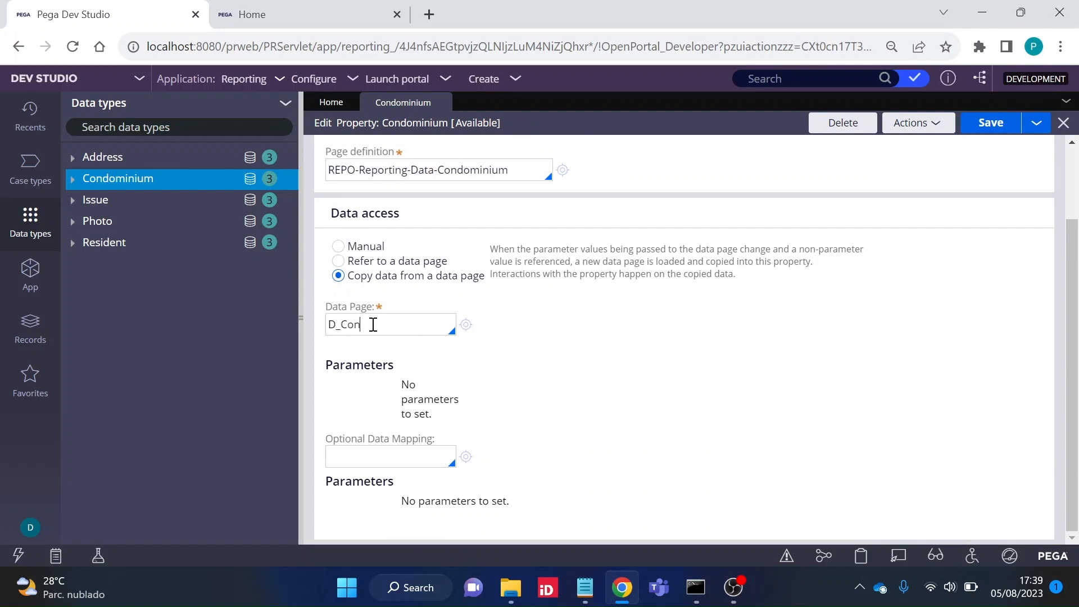
text(D_Condominium)
key(Down)
key(Return)
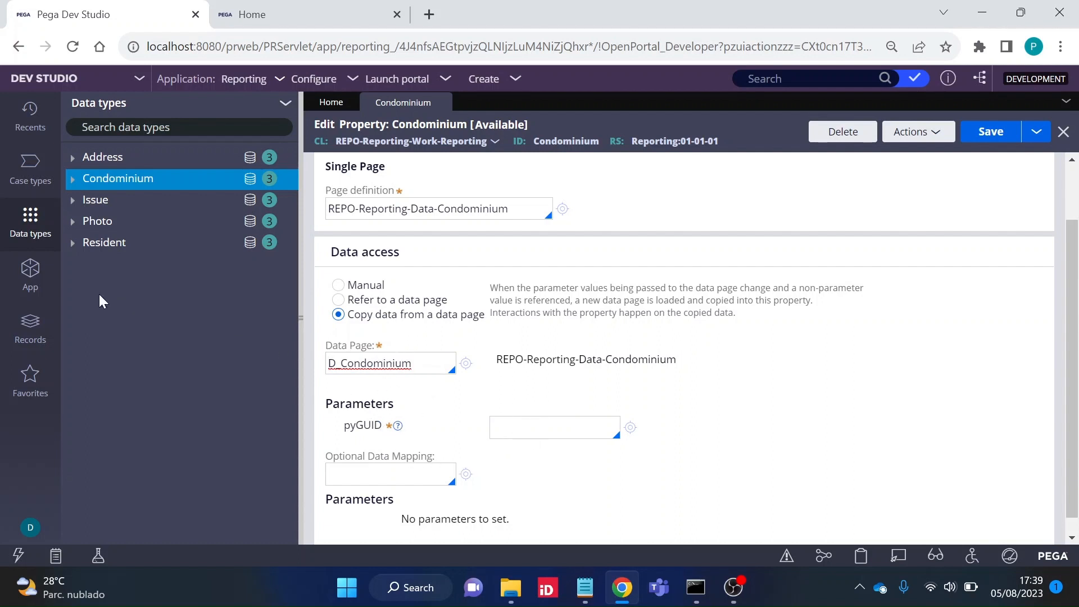
Set the data page's pyGUID parameter to .CondominioSelecionado and save the Condominium property
click(34, 280)
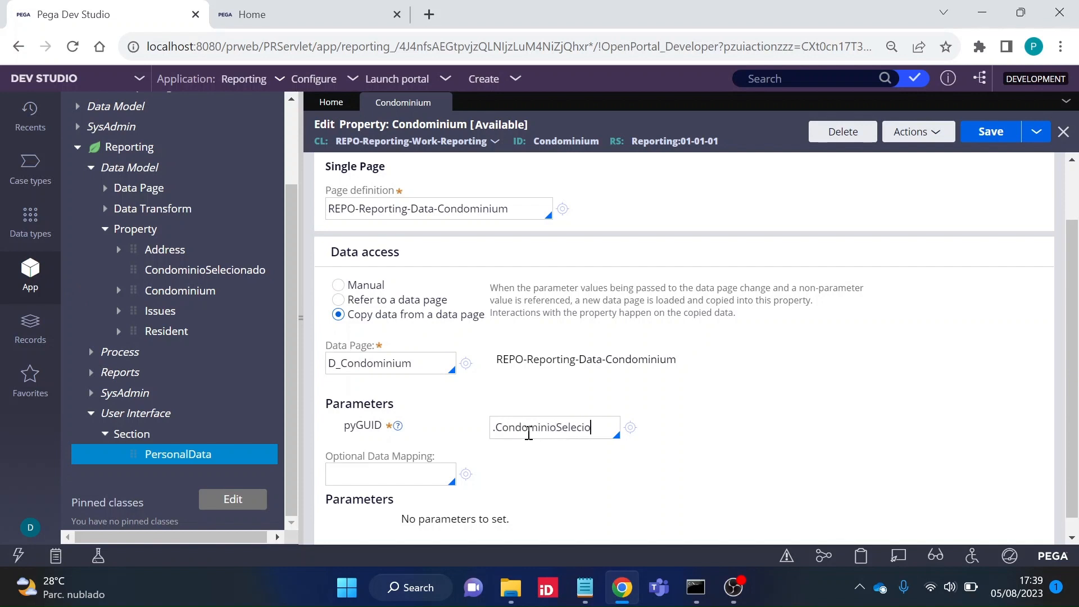
click(509, 431)
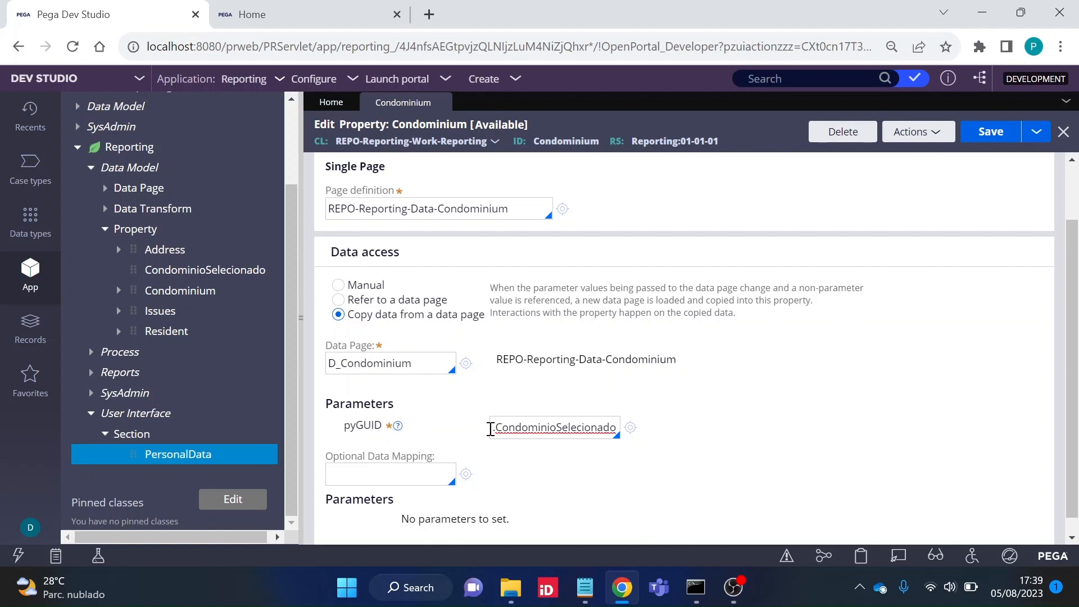
drag(489, 428, 610, 431)
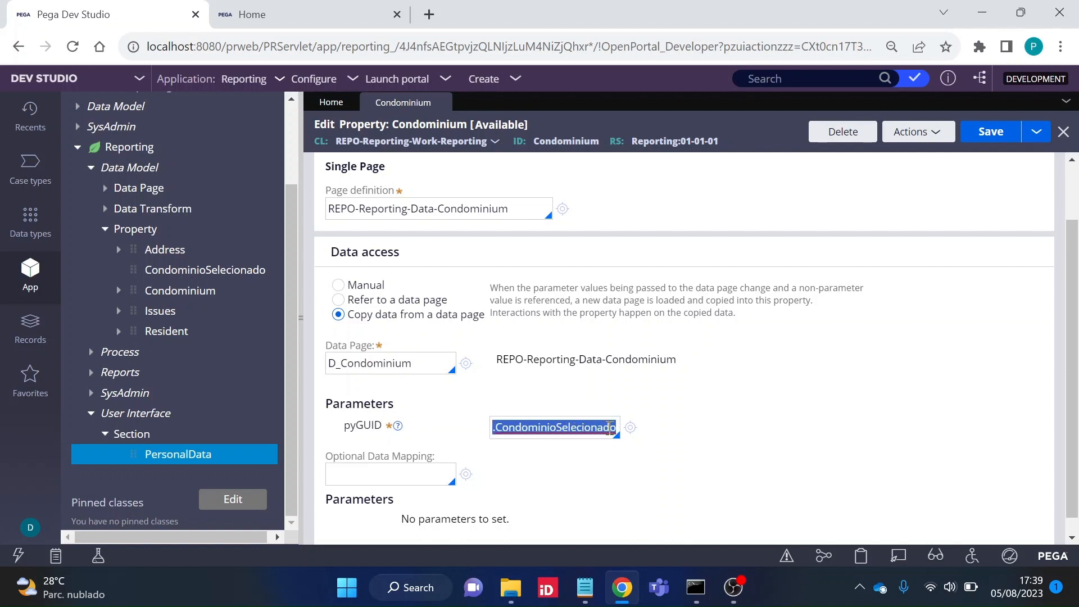
click(583, 427)
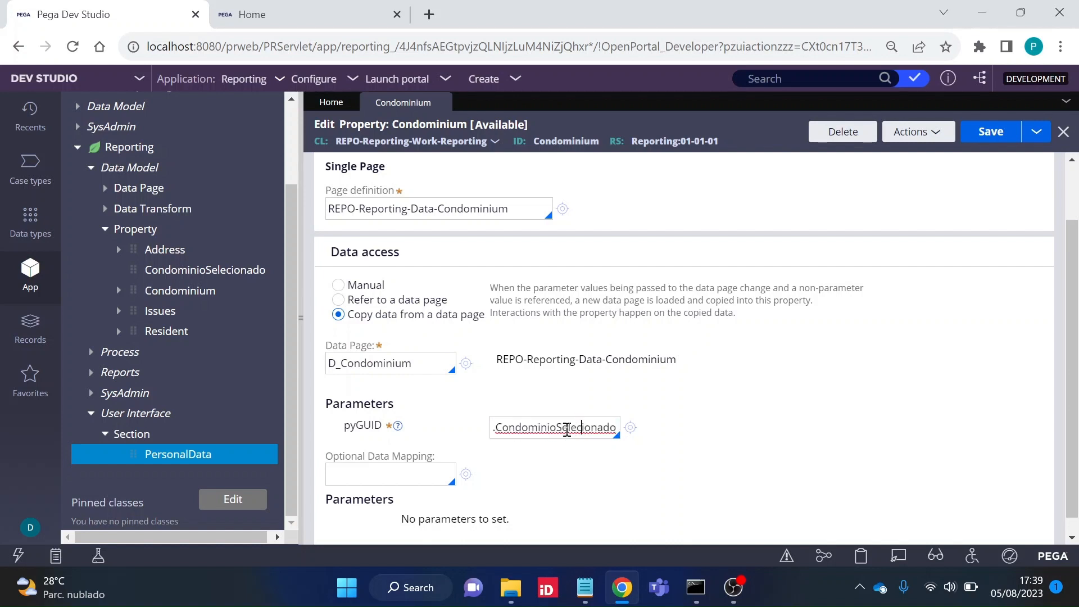
click(991, 133)
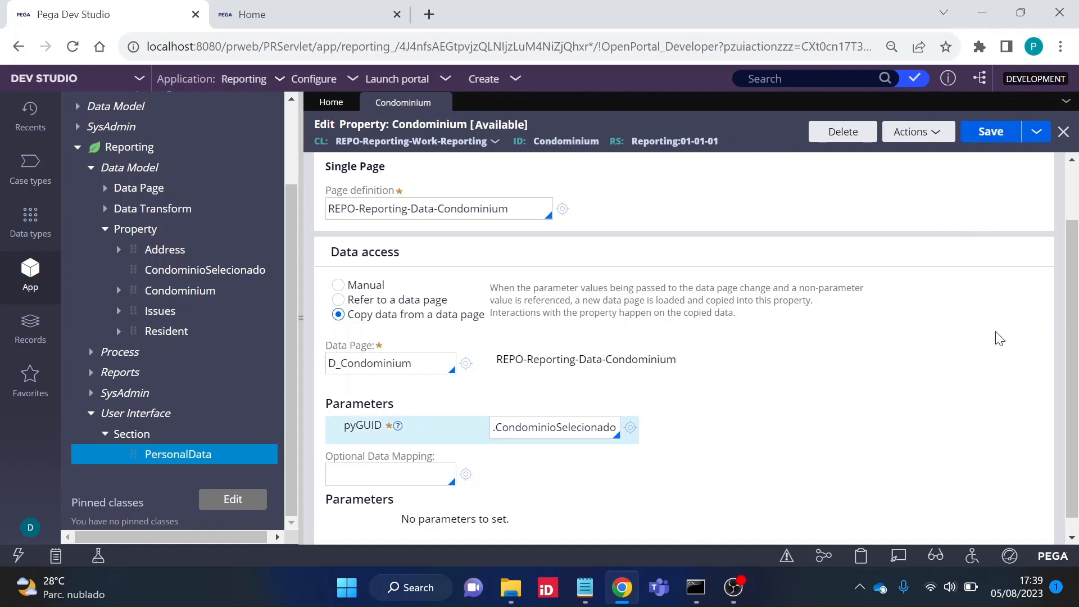
scroll(1071, 348, up, 2)
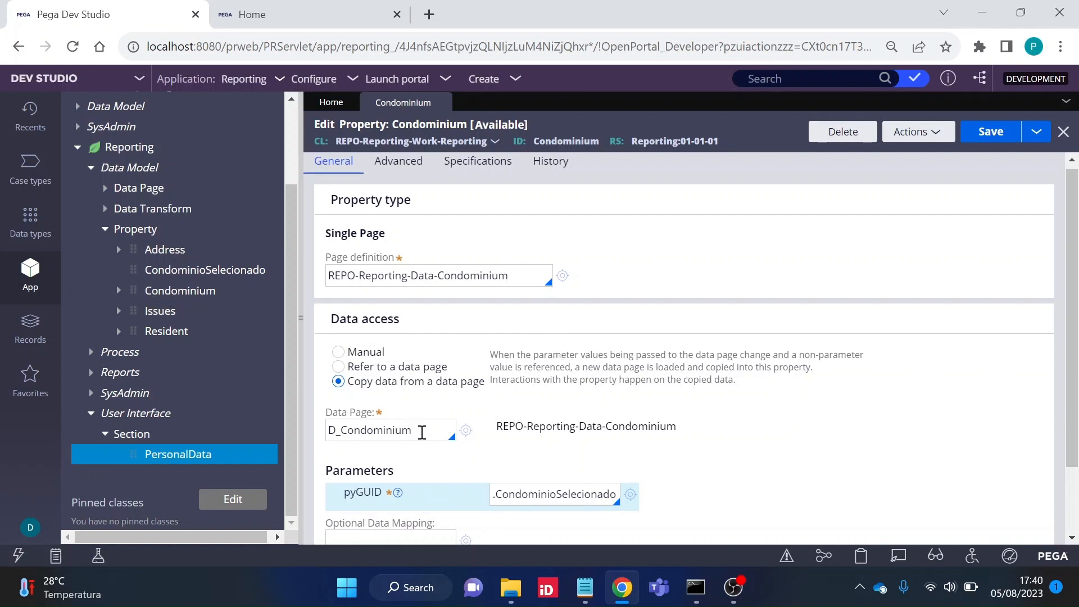
Review the Condominium property's data page and its pyGUID parameter value, and save the property
drag(421, 433, 331, 433)
click(332, 433)
drag(492, 495, 611, 493)
click(989, 134)
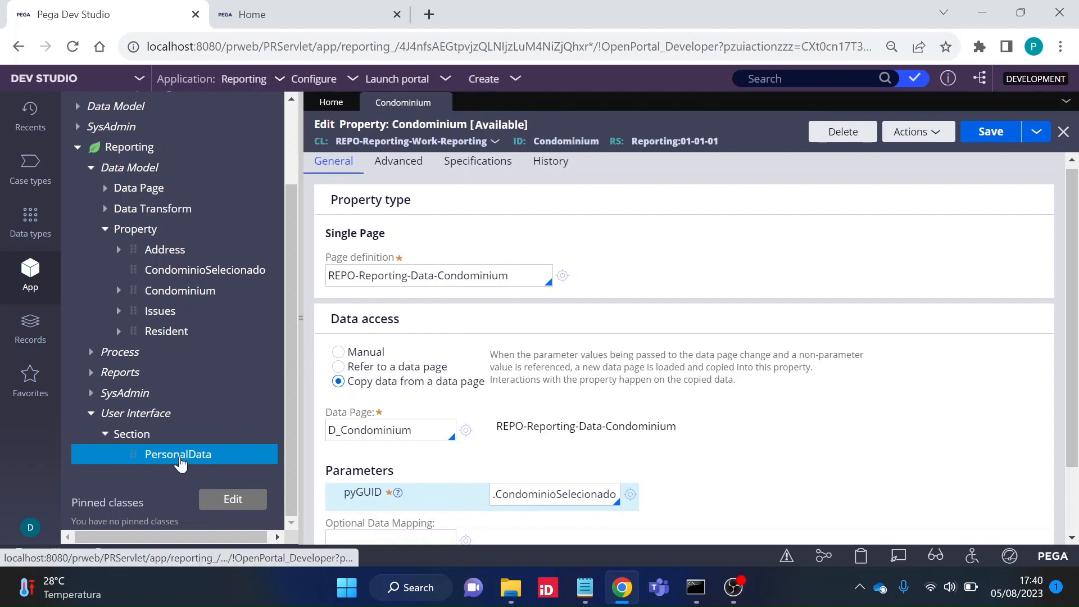
Open the PersonalData section and expand the Refresh-This section action of the CondominioSelecionado dropdown
click(180, 457)
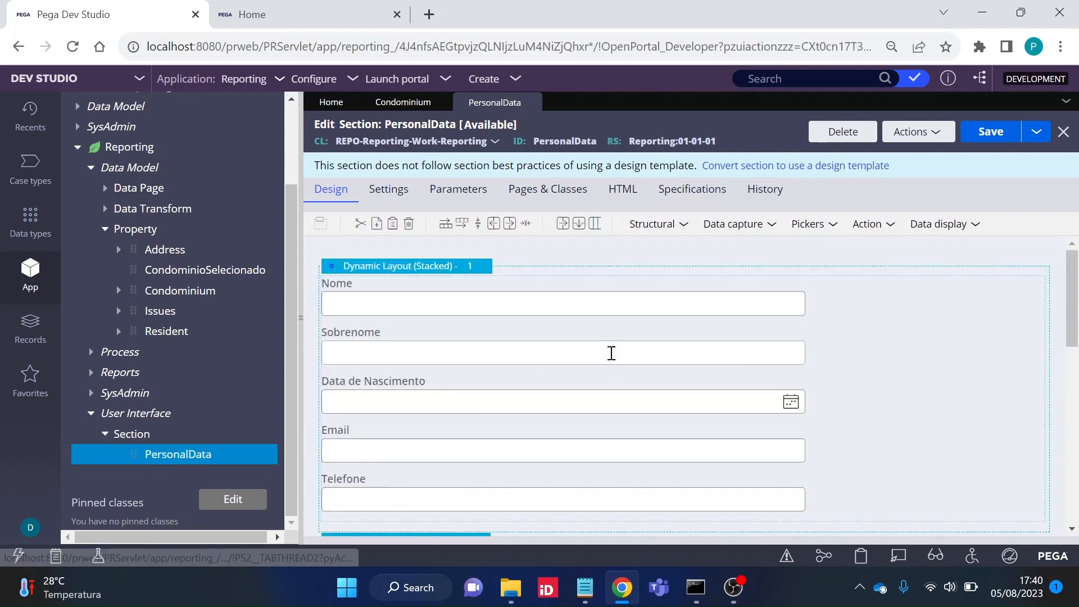
scroll(535, 325, down, 6)
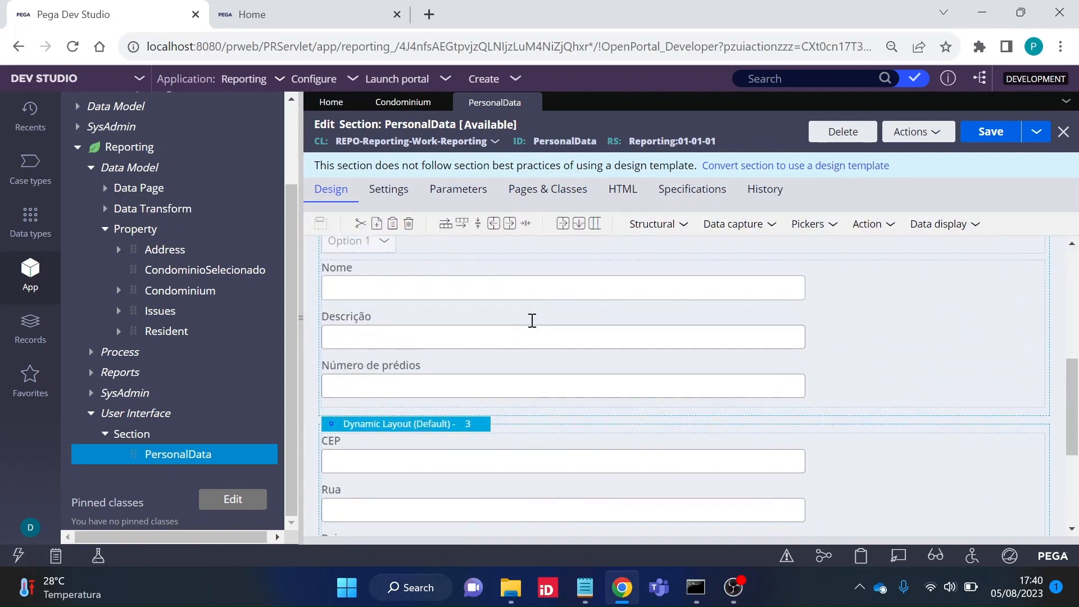
scroll(530, 335, up, 3)
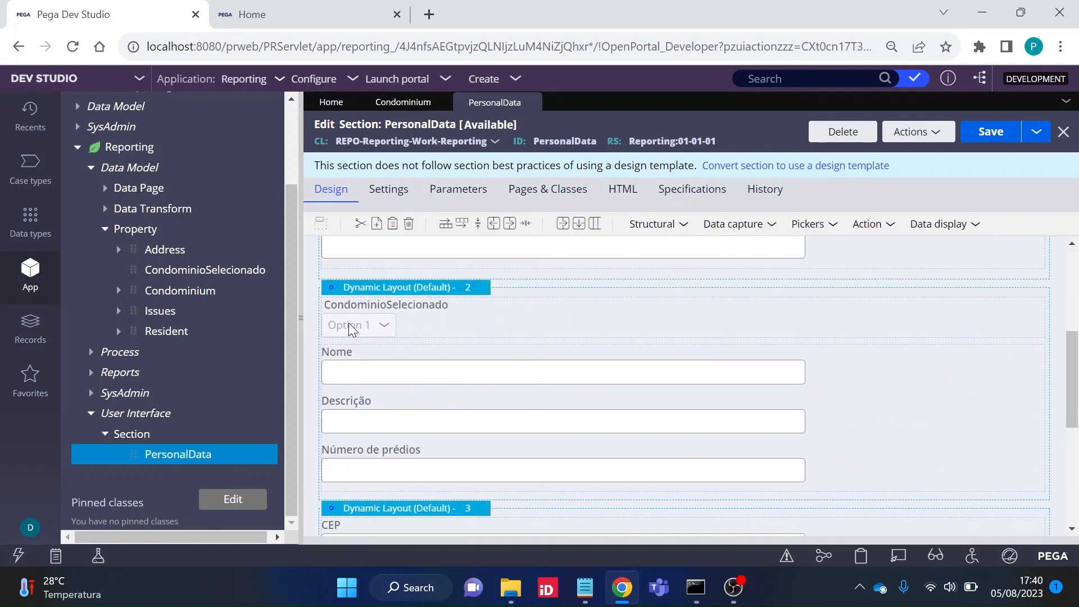
double_click(393, 325)
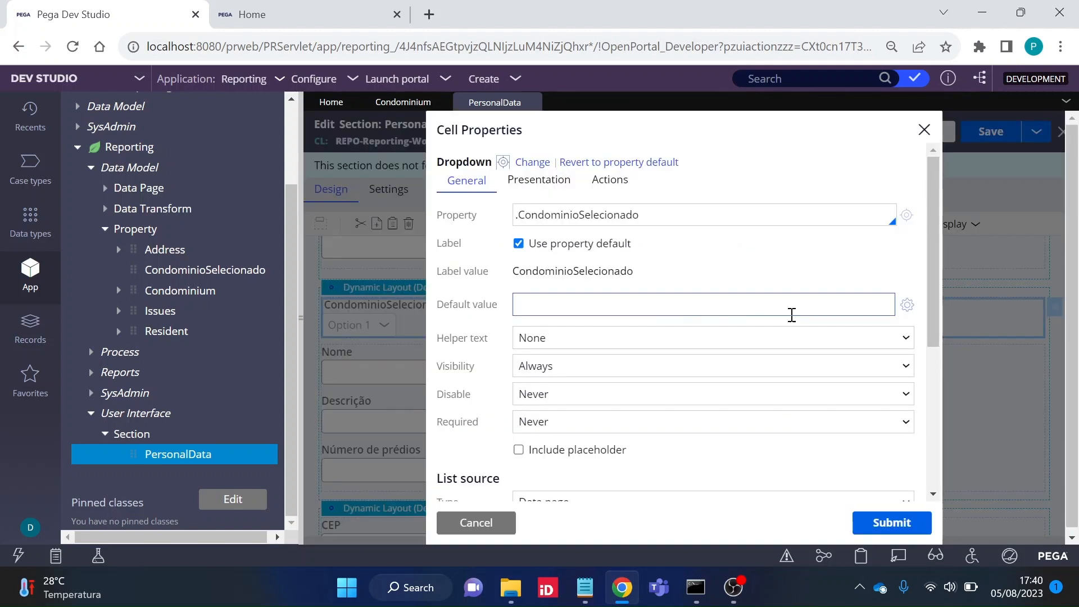
click(610, 180)
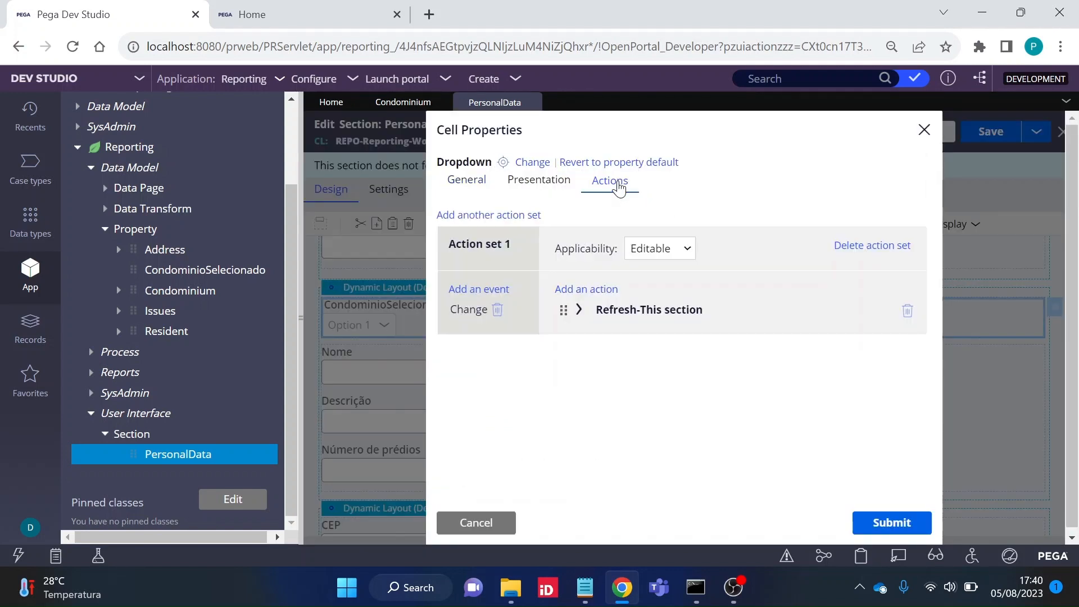
click(641, 311)
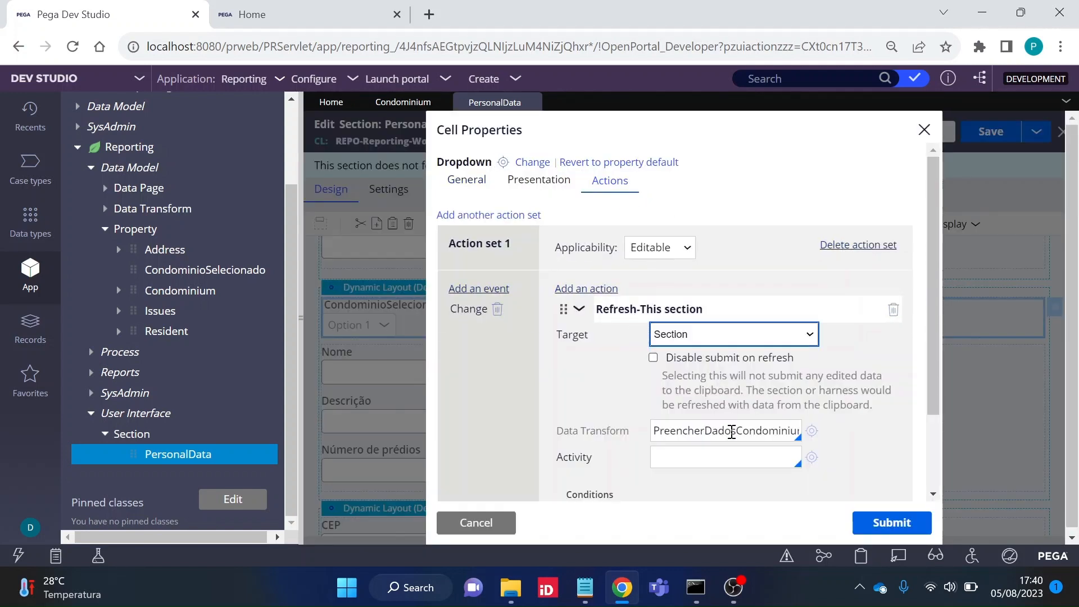
Remove the data transform from the CondominioSelecionado dropdown's refresh action and submit the cell properties
click(710, 431)
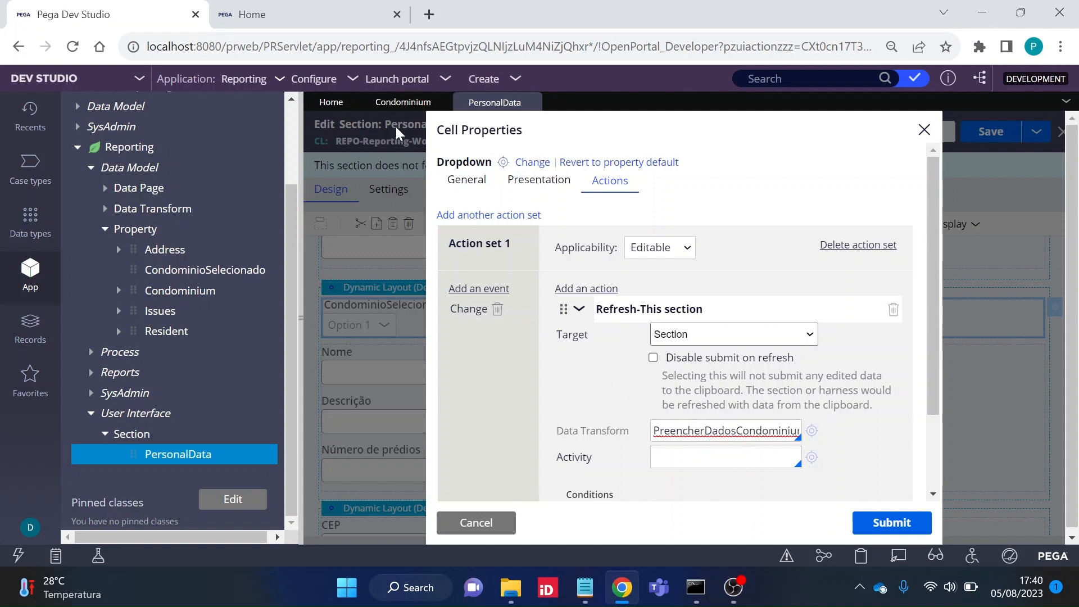
click(398, 110)
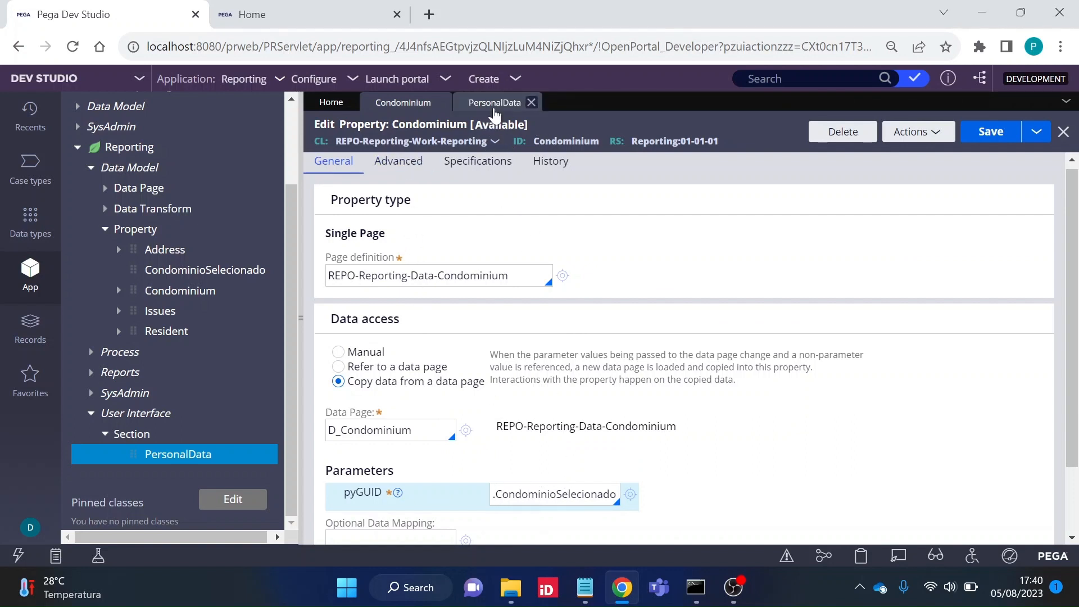
click(494, 102)
double_click(710, 432)
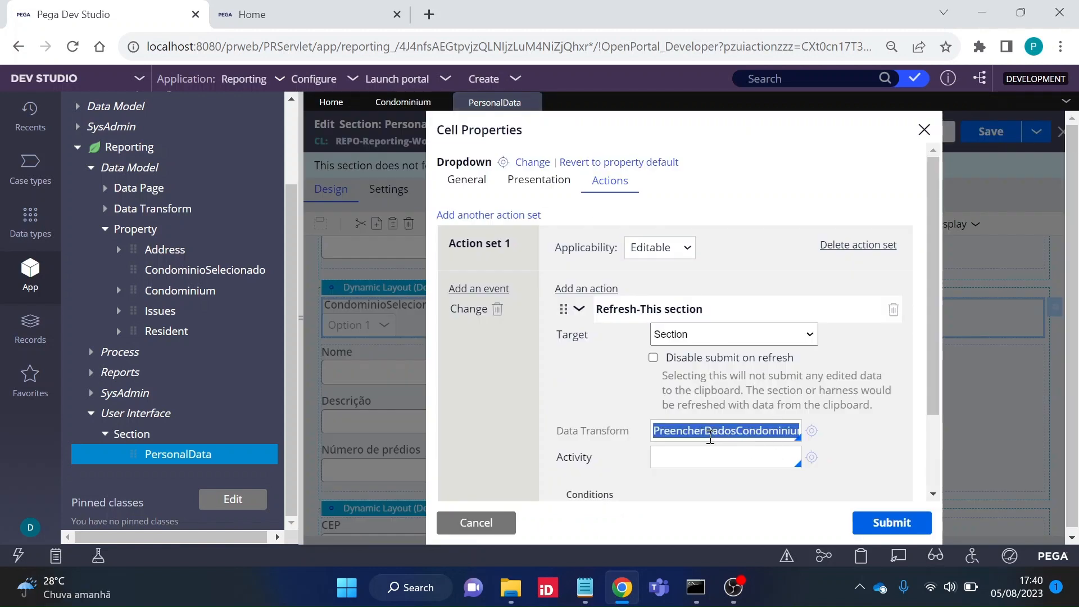
key(BackSpace)
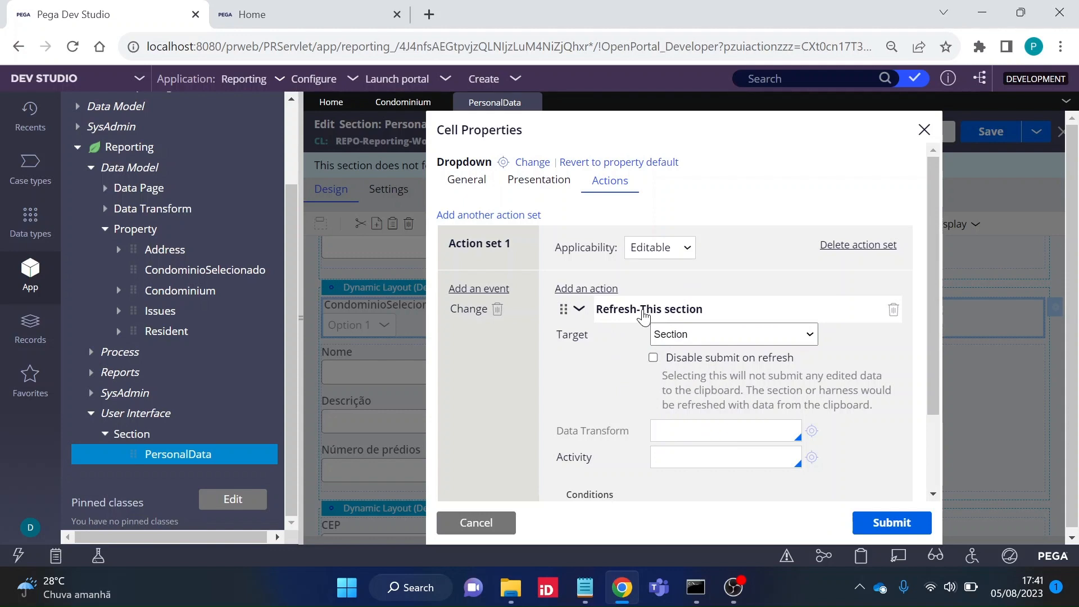
click(615, 312)
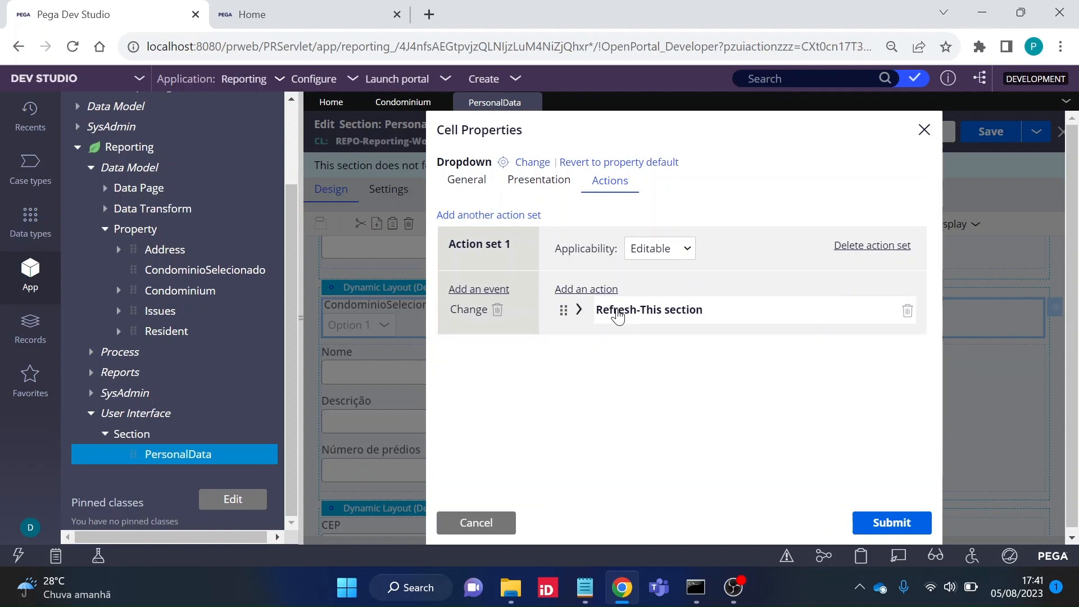
click(891, 521)
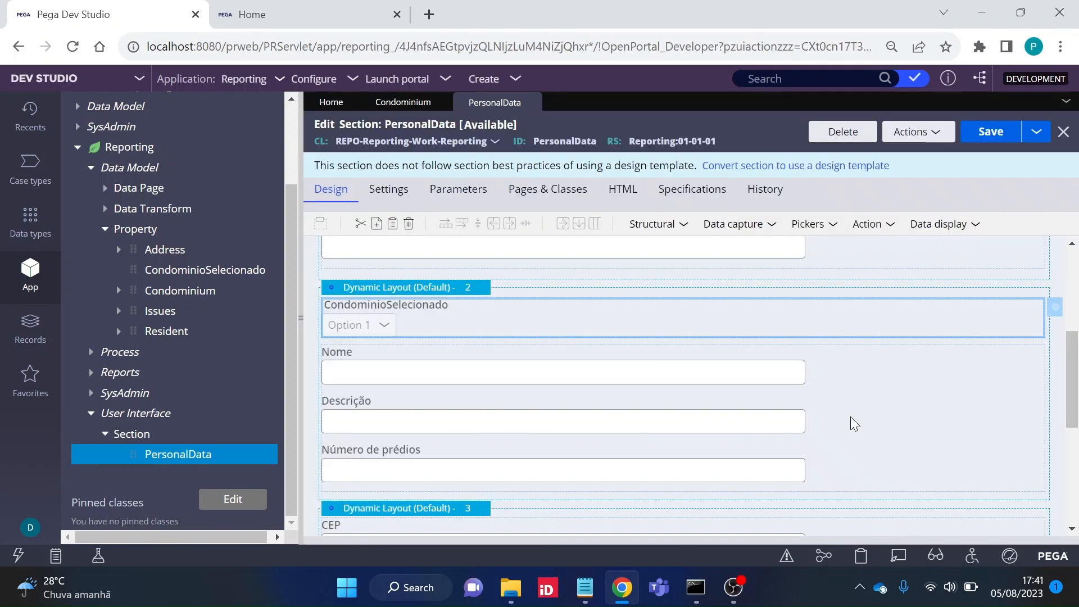
Check the context value of the embedded CondominiumData section, close its properties and save the PersonalData section
double_click(502, 414)
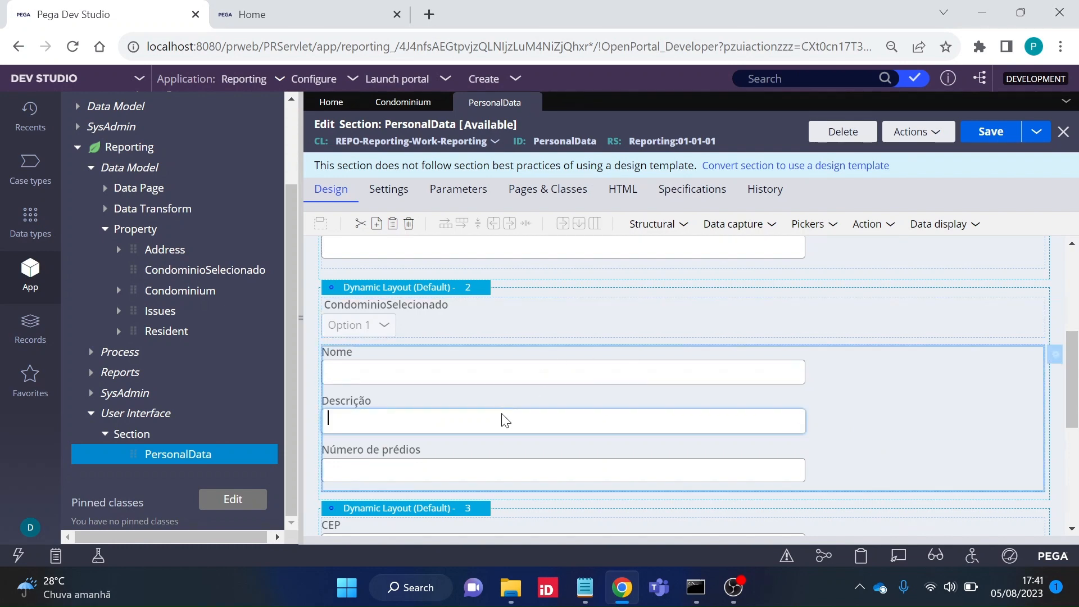
double_click(628, 418)
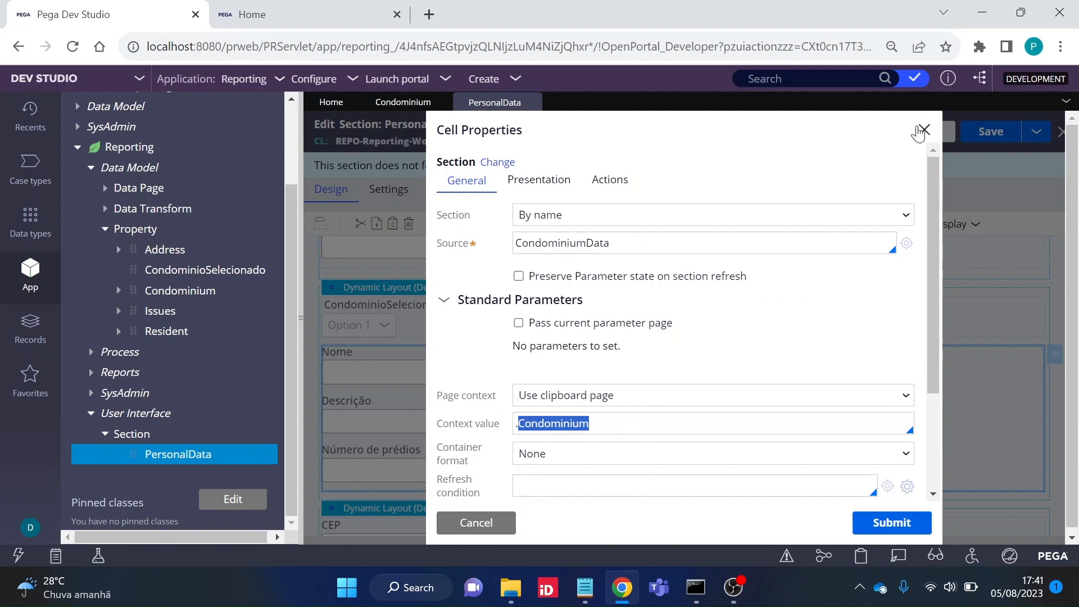
click(923, 130)
click(995, 133)
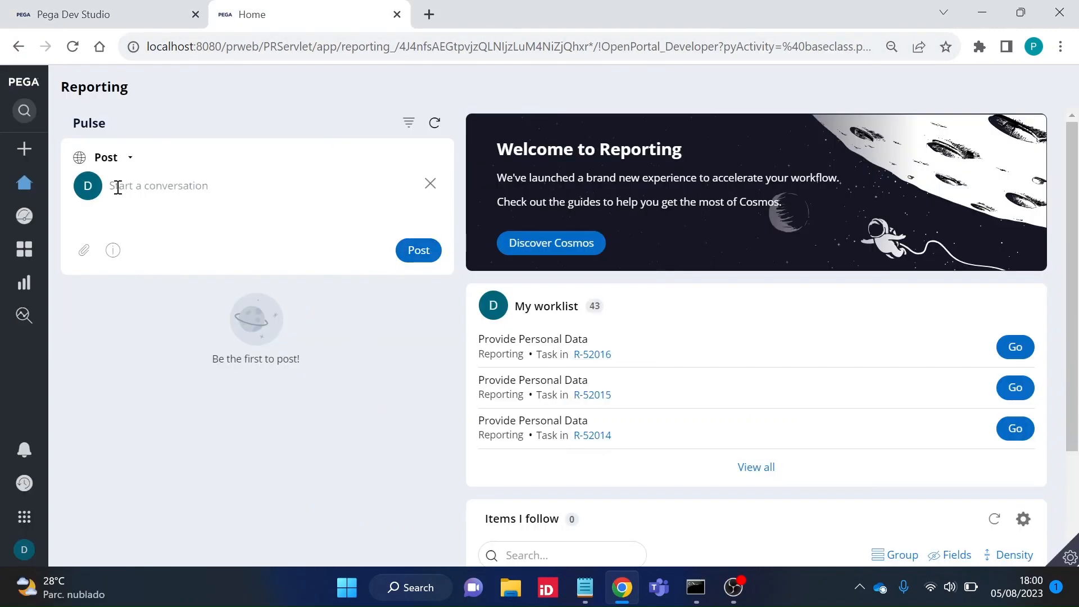
Create a new Reporting case in the user portal and choose Condomínio Sítio dos Girassois as its selected condominium
click(26, 150)
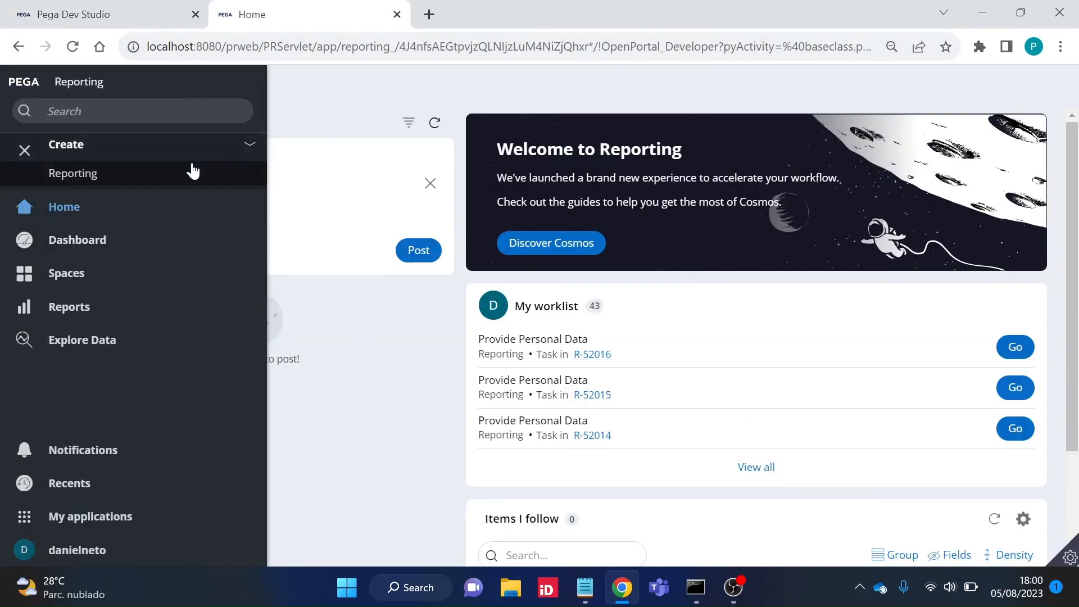
click(80, 174)
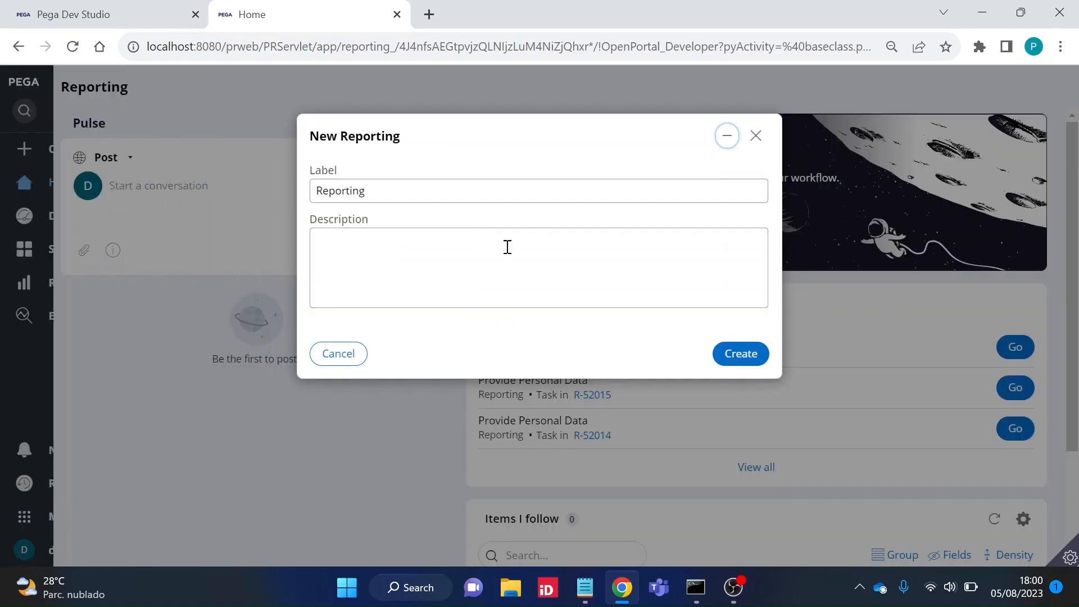
click(730, 354)
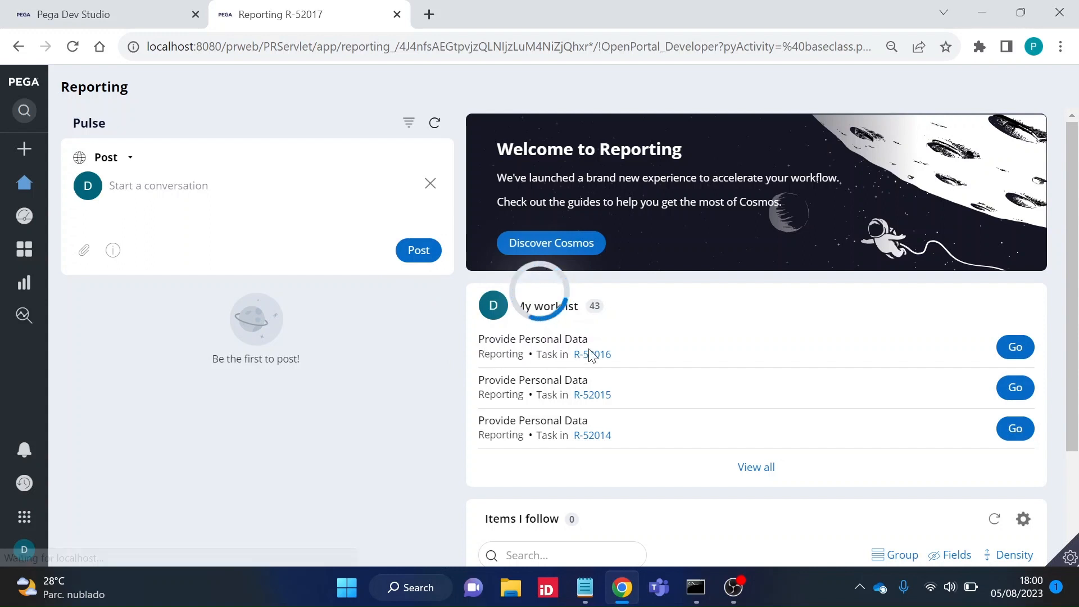
scroll(517, 290, down, 5)
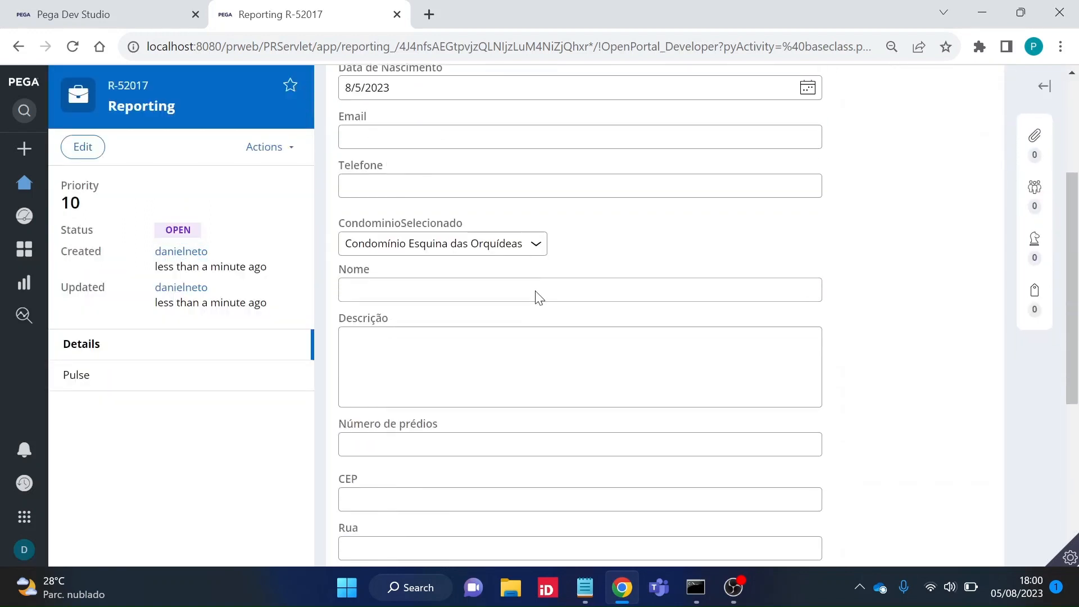
click(505, 194)
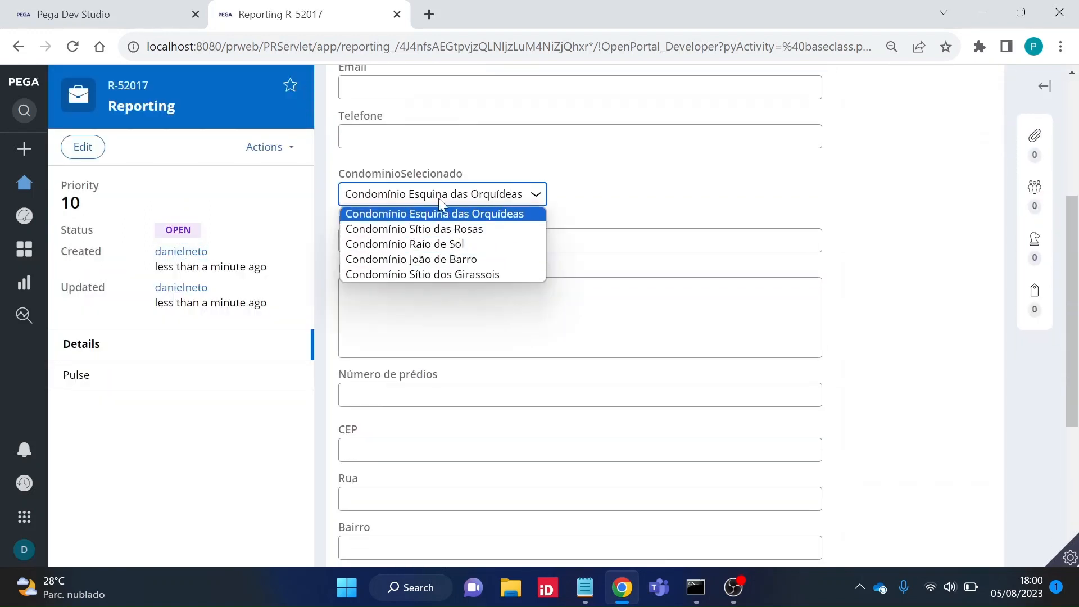
click(443, 273)
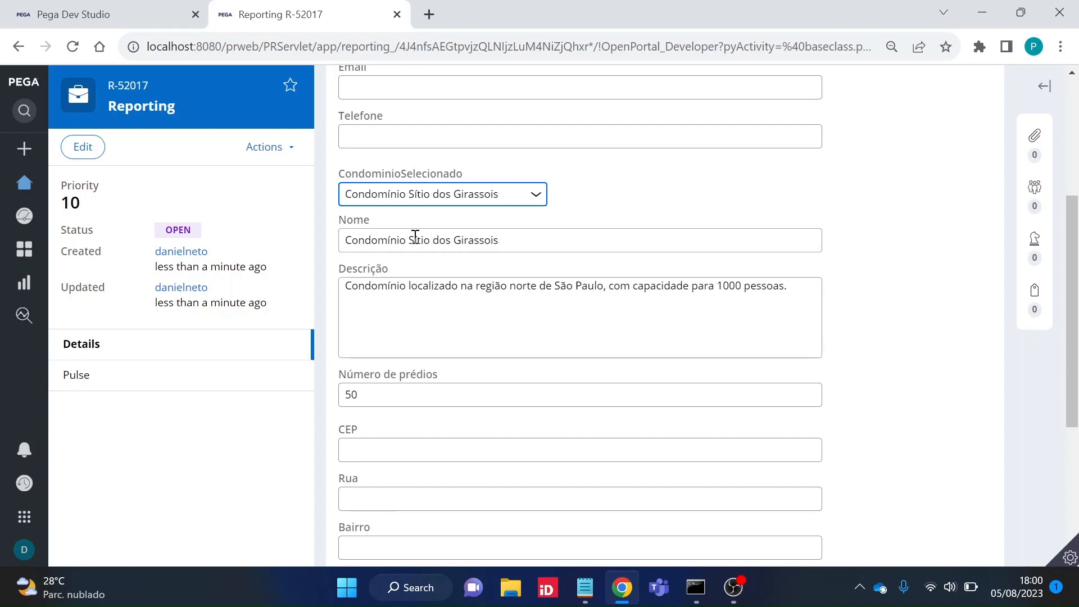
Compare the Condominium property's data access settings in Dev Studio with the condominium fields in the Reporting case
click(169, 15)
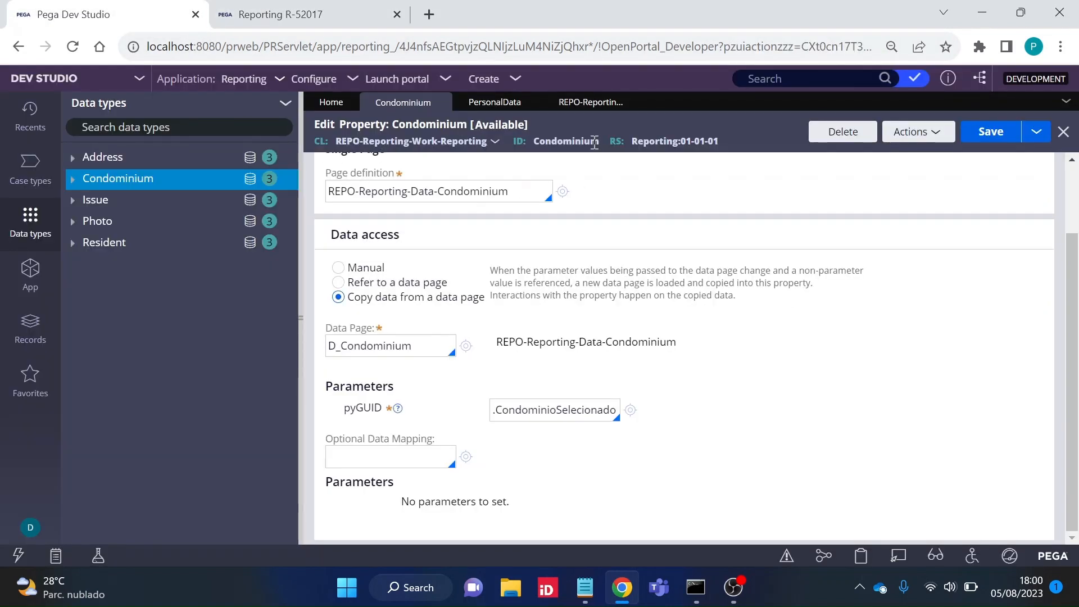
drag(594, 141, 531, 142)
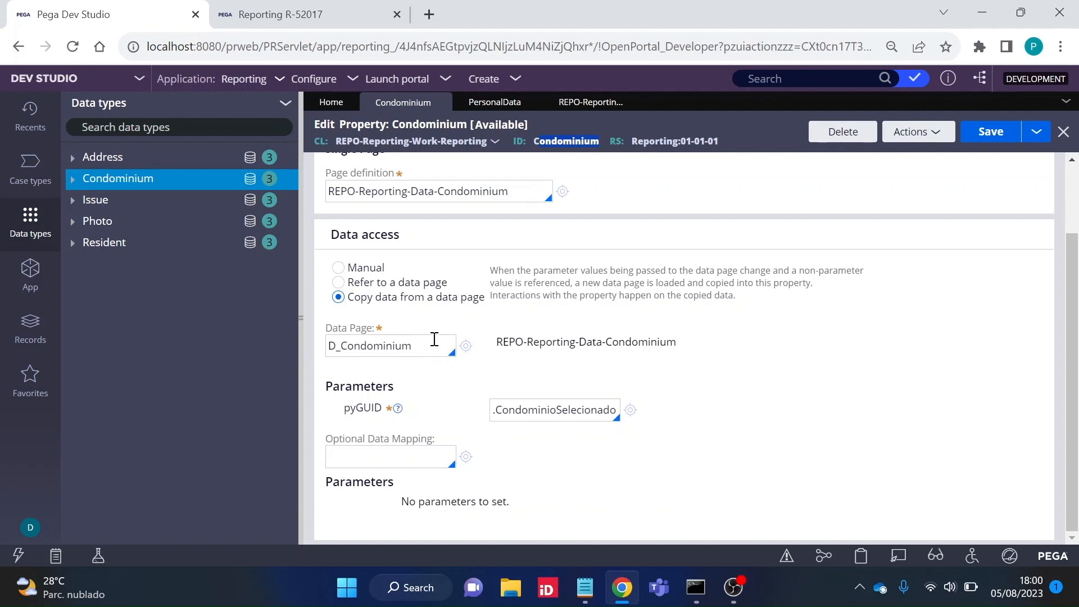
click(335, 15)
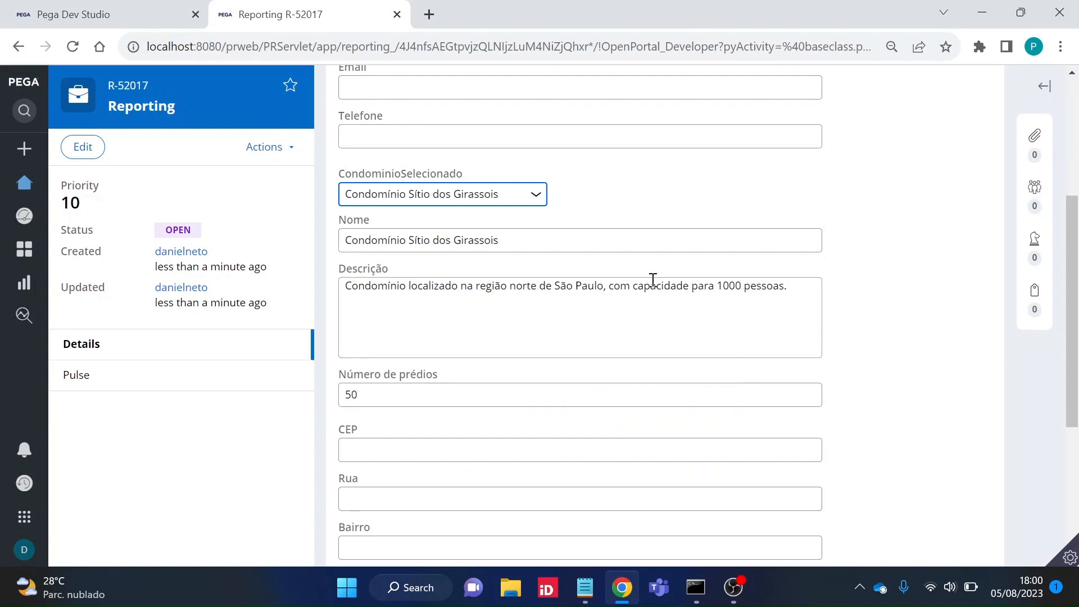
click(698, 302)
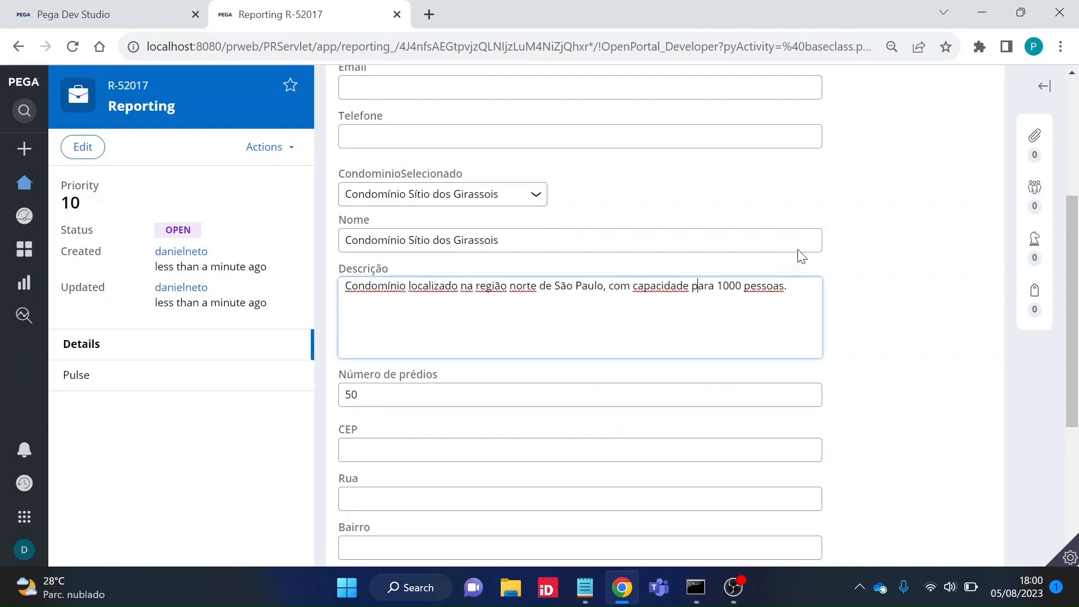
Save the new Reporting case's personal data form and return to the portal's home page
scroll(814, 234, down, 4)
click(901, 490)
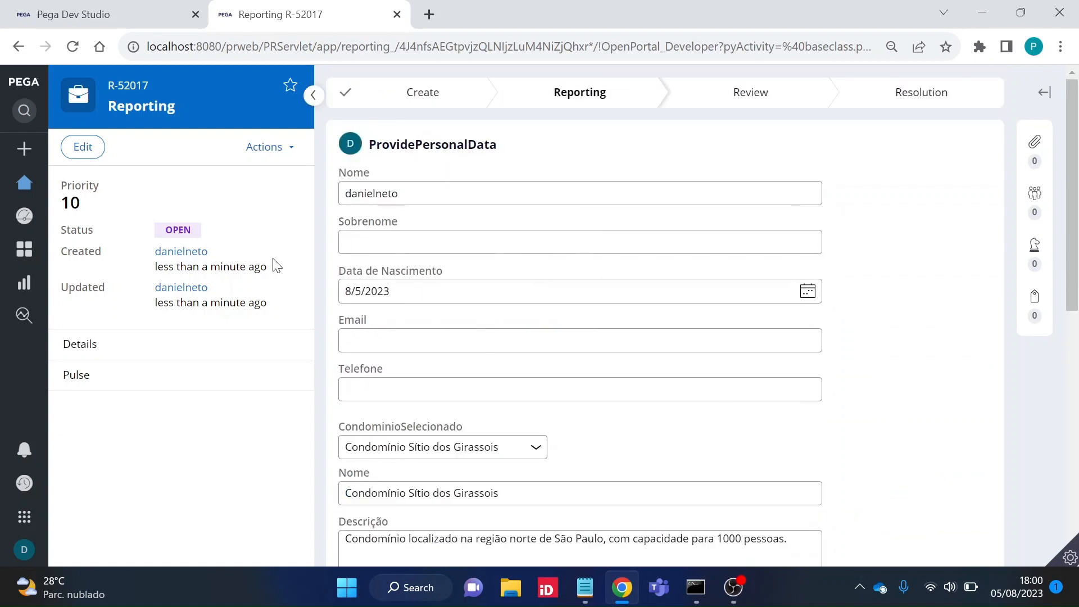
drag(145, 84, 110, 84)
click(25, 186)
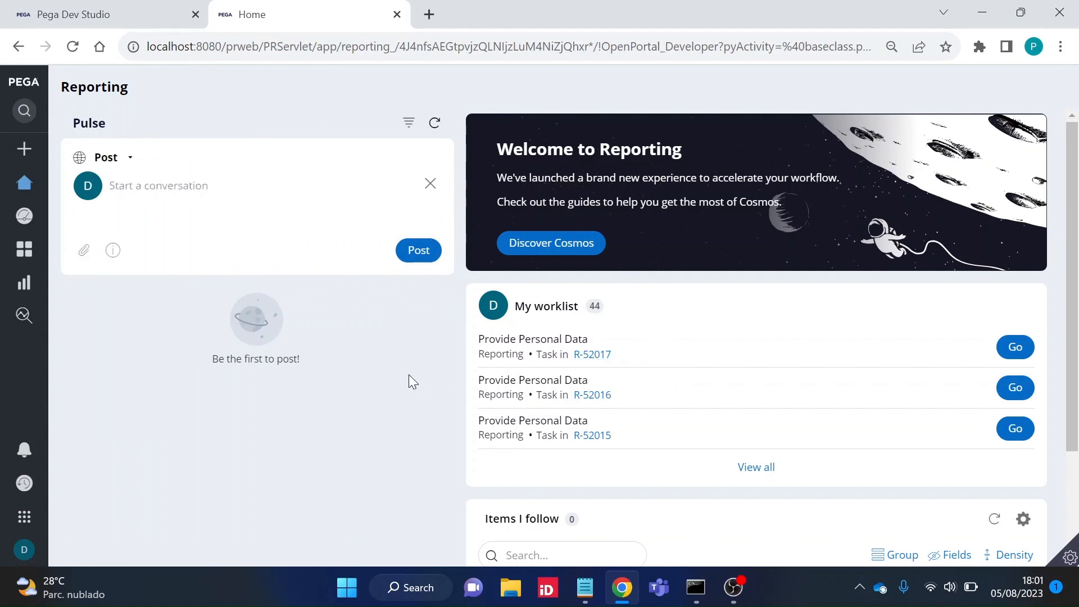
In Dev Studio's Condominium data records, change the Condomínio Sítio dos Girassois description to "Condomínio localizado na região nordeste do Brasil."
click(137, 10)
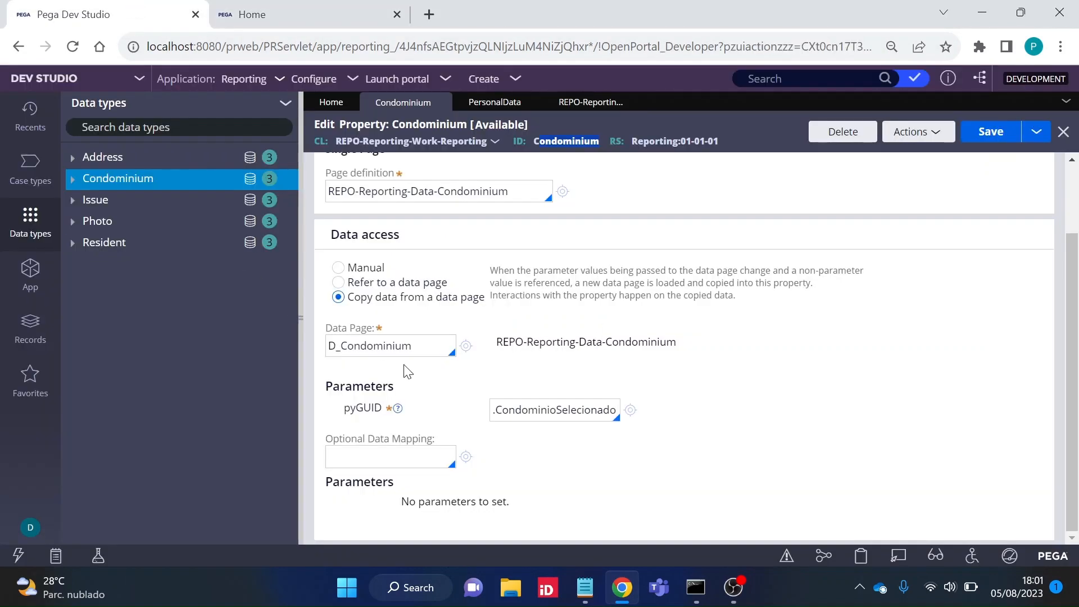
click(614, 182)
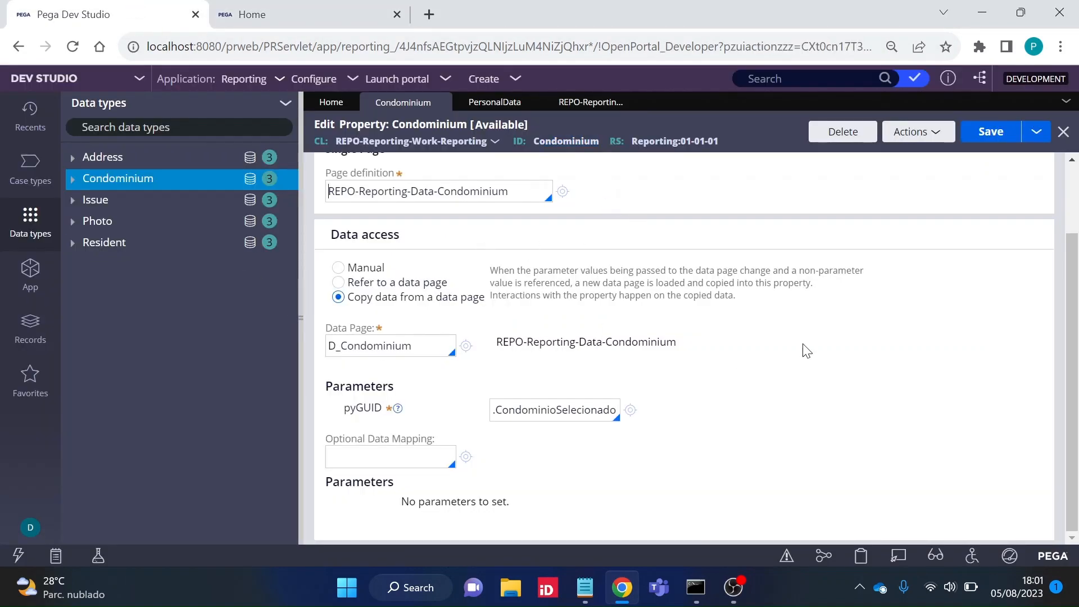
click(609, 109)
scroll(677, 434, down, 1)
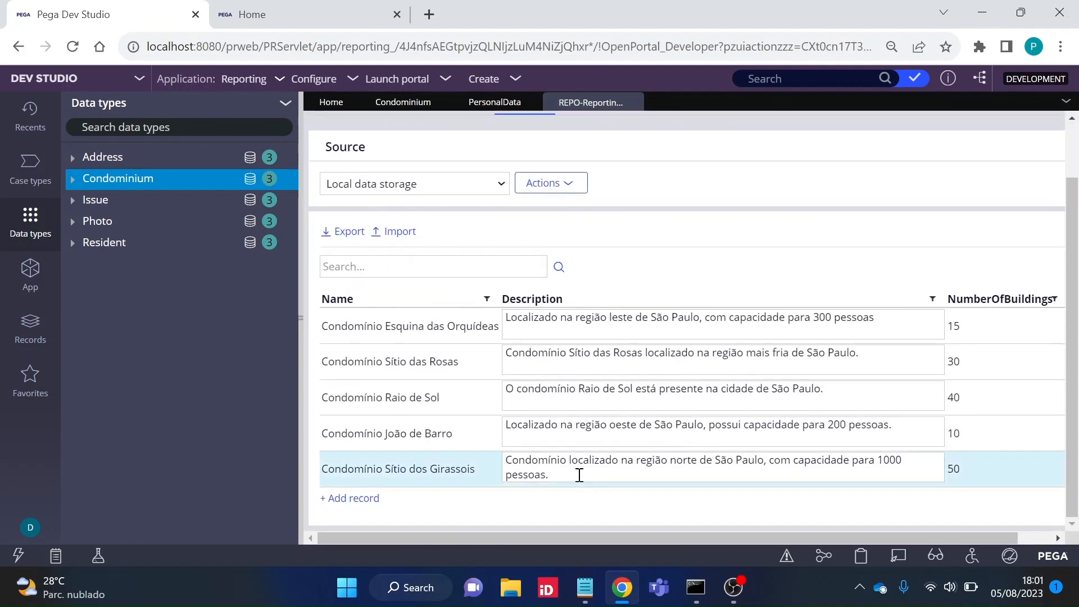
drag(578, 474, 525, 466)
click(524, 466)
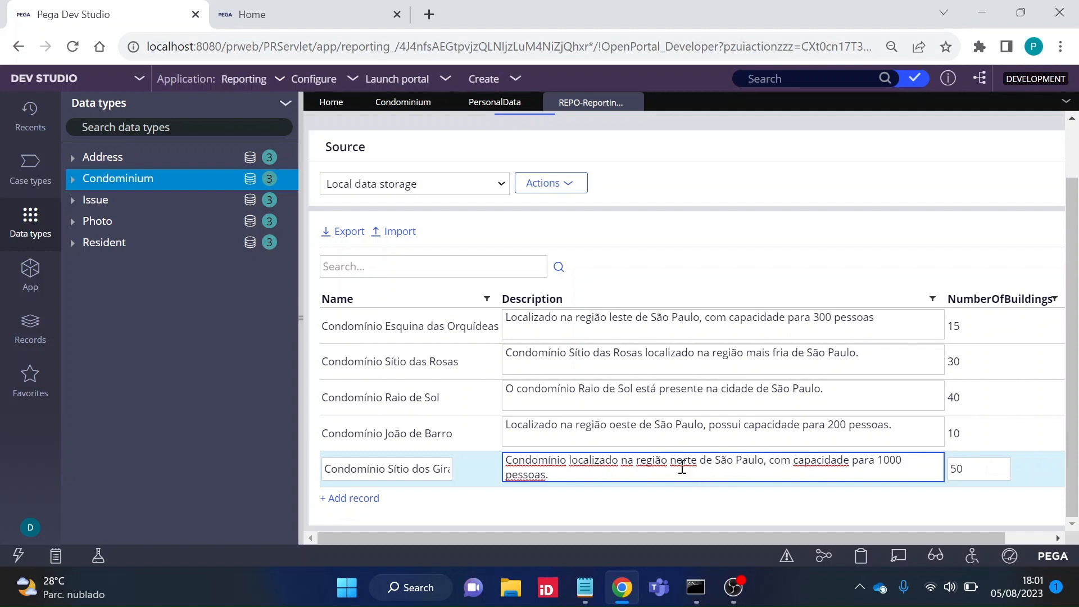
drag(674, 465, 677, 475)
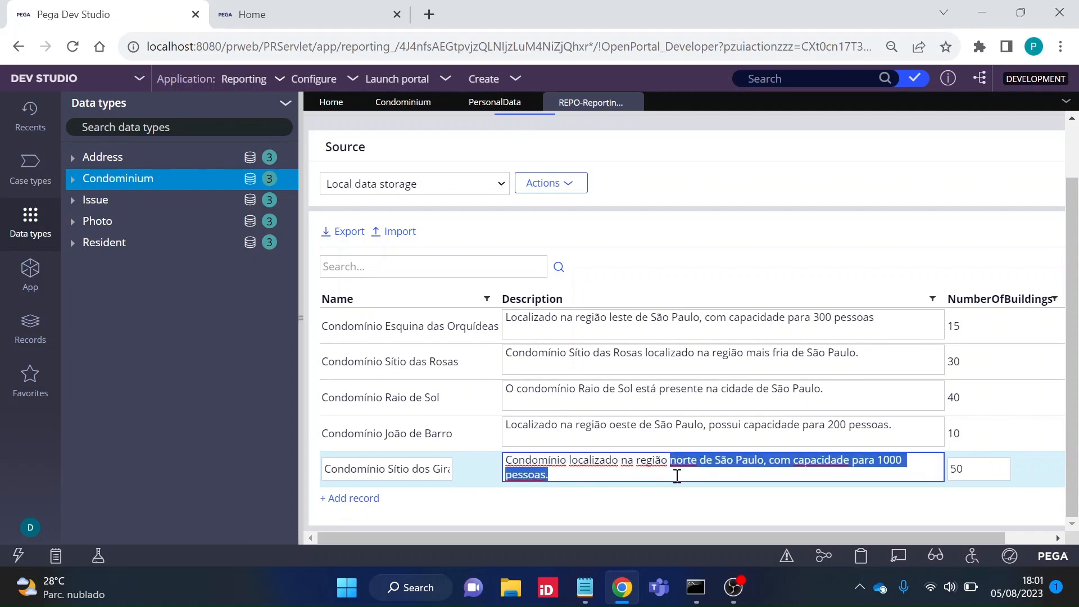
text(nordeste)
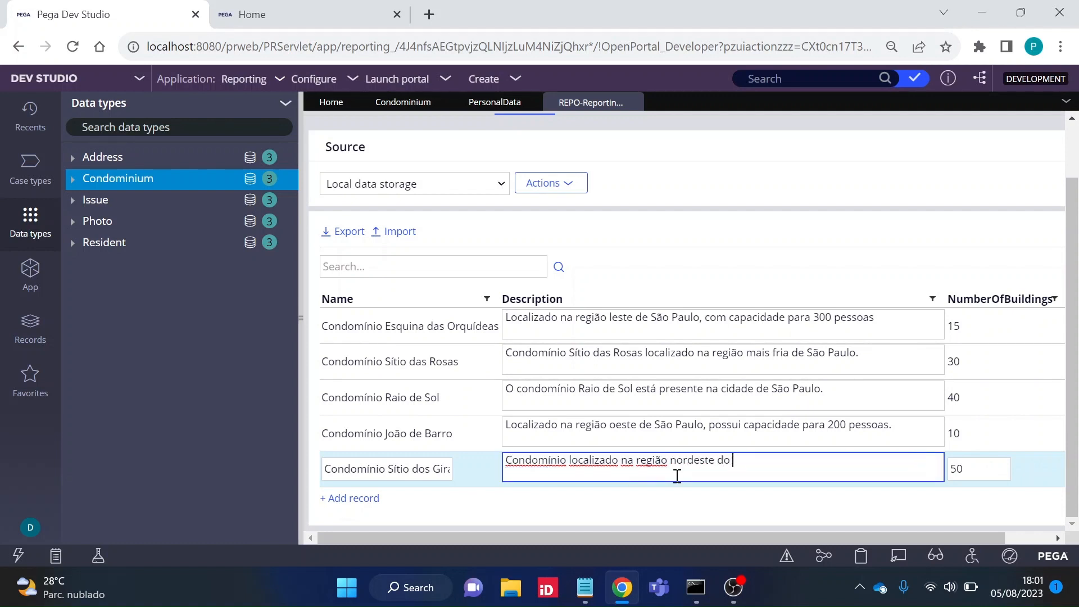
click(703, 500)
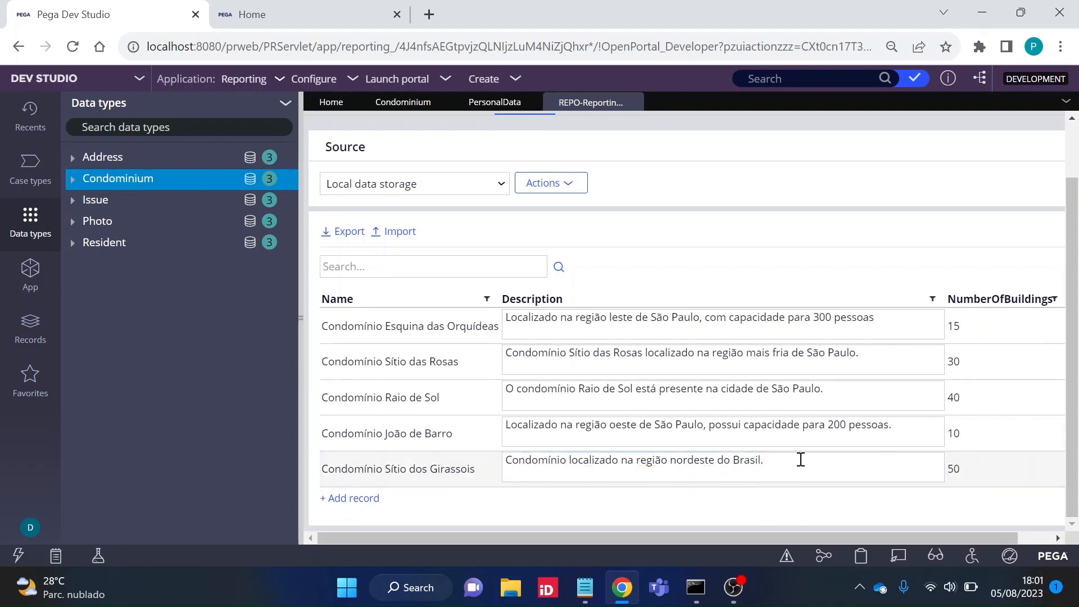
Save the edited Condominium data type records
drag(857, 540, 898, 538)
scroll(950, 367, up, 2)
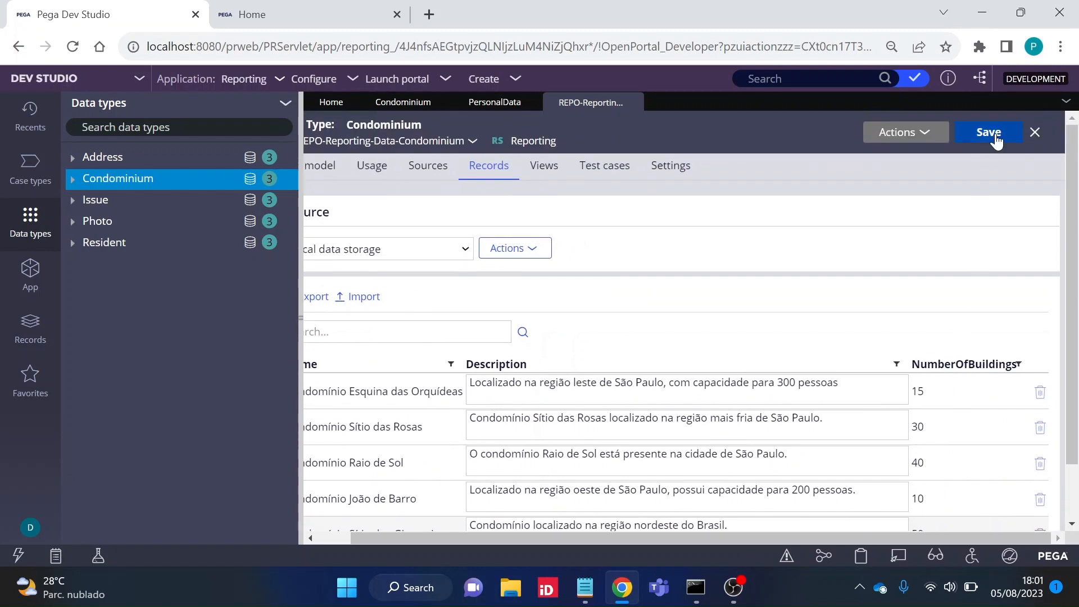
click(994, 136)
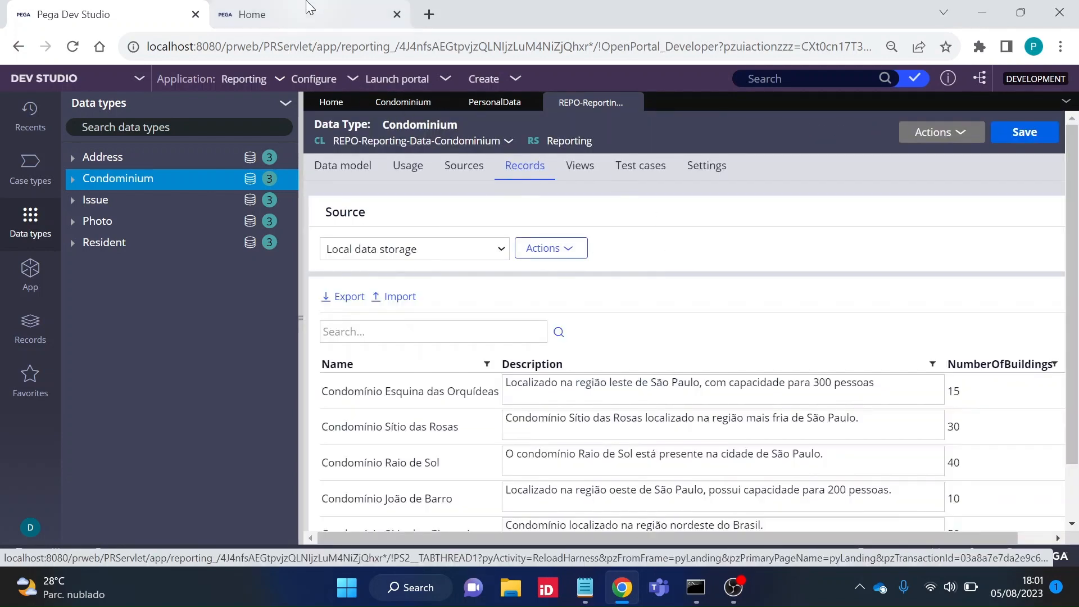
Open Reporting case R-52017 from the user portal's worklist and examine its condominium name and description
click(285, 14)
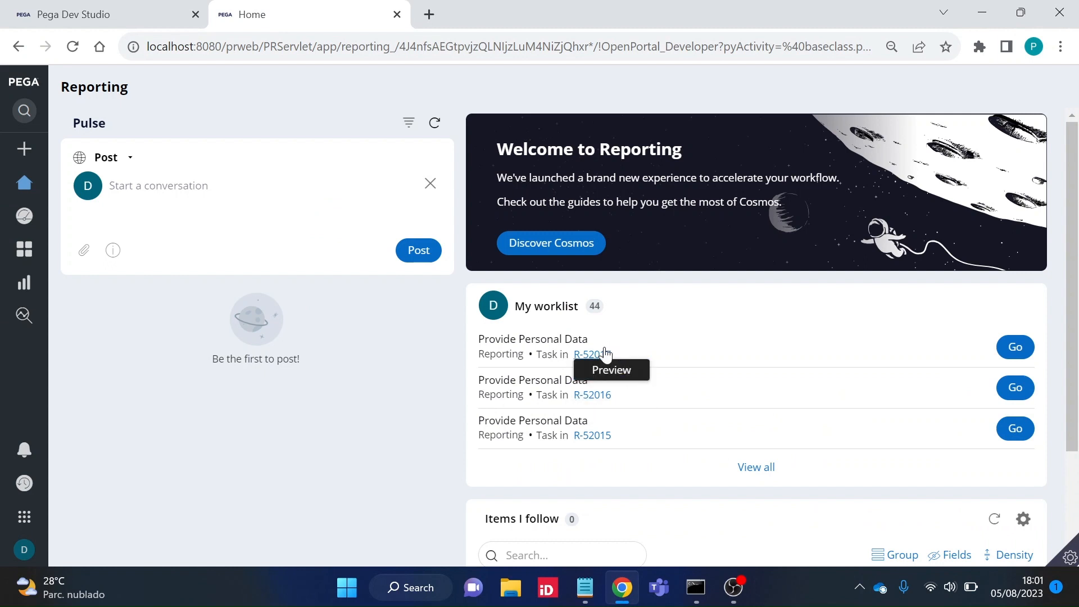
click(1007, 357)
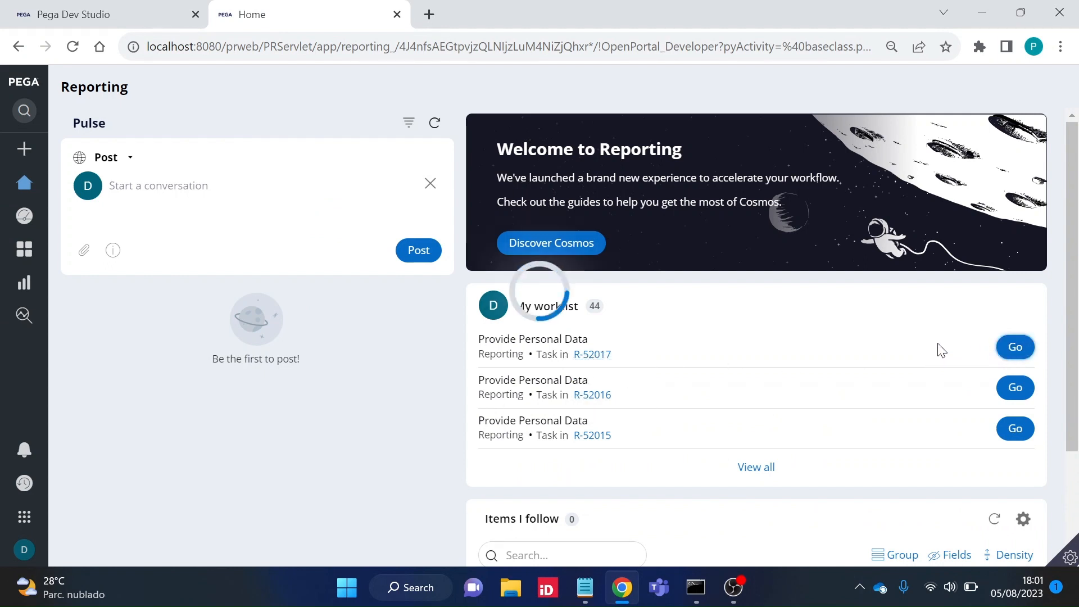
scroll(562, 320, down, 3)
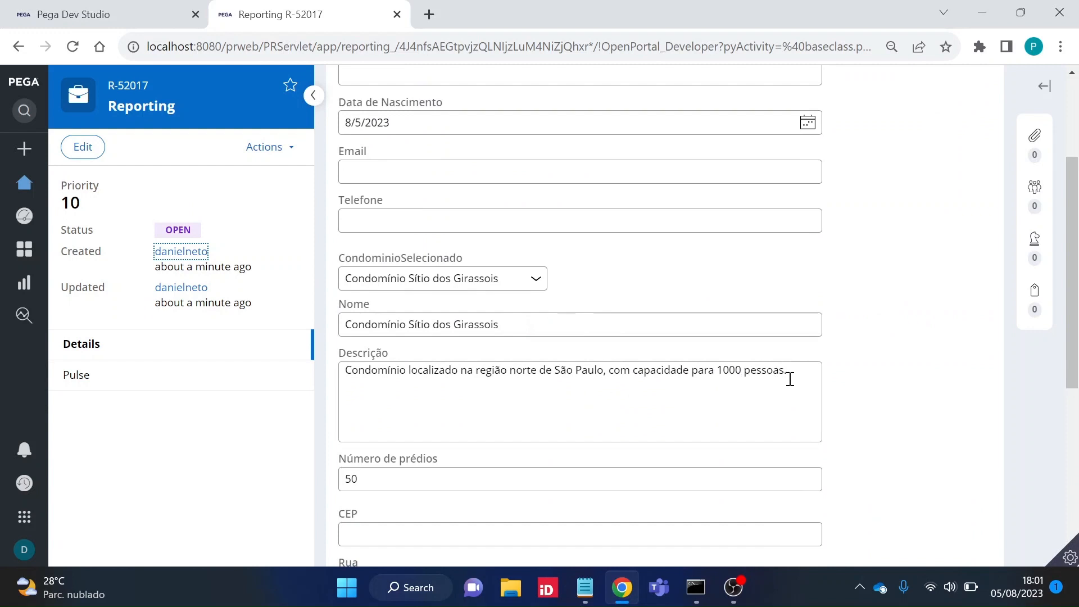
drag(789, 379, 354, 380)
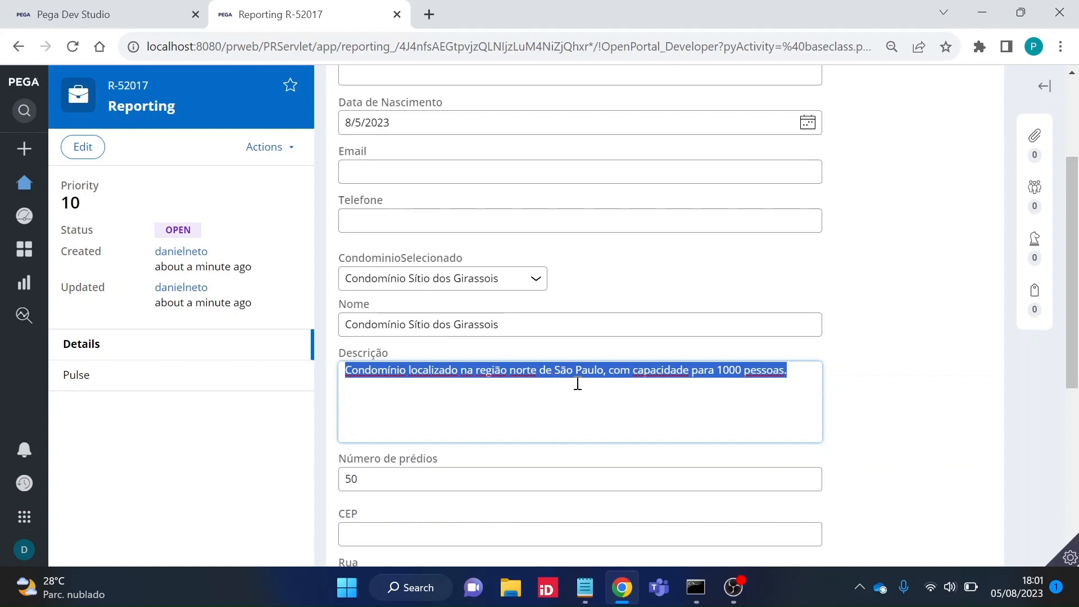
click(544, 327)
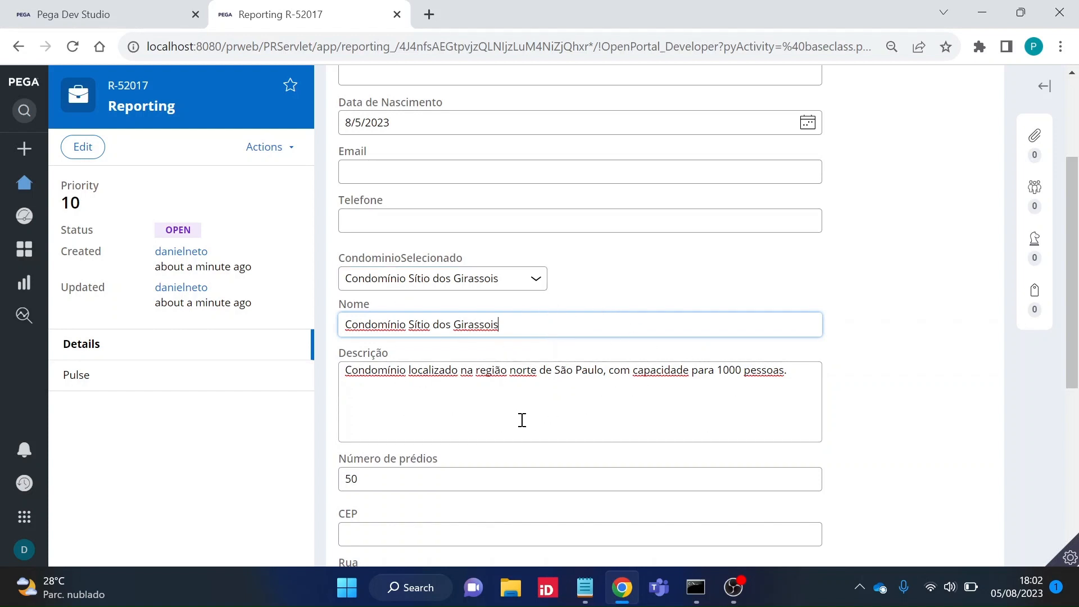
drag(804, 386, 351, 382)
click(637, 406)
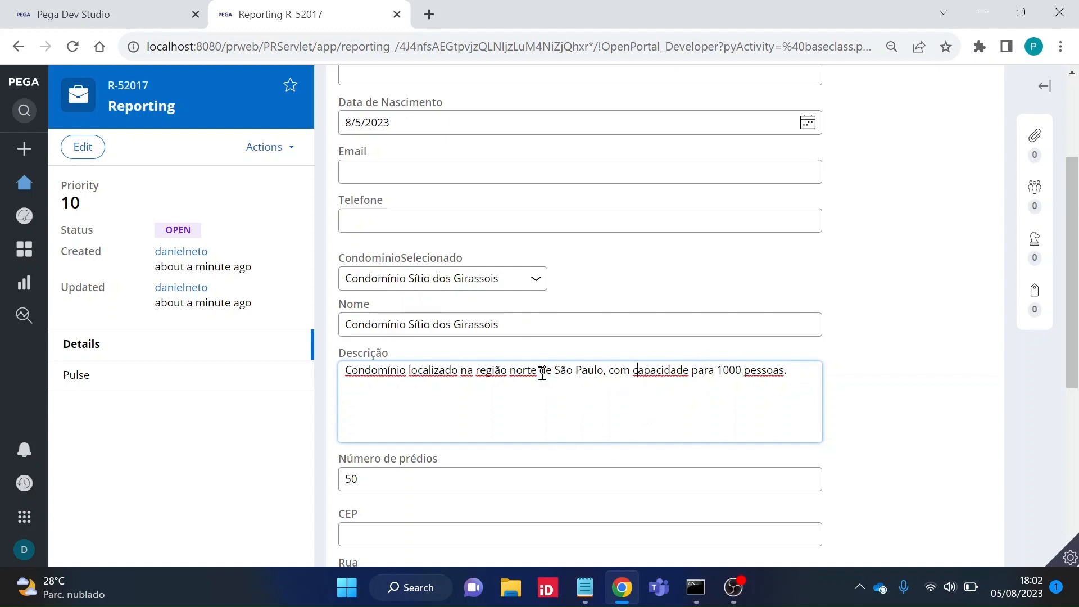
Reload the case's condominium data by switching the selected condominium to Condomínio Sítio das Rosas and back to Condomínio Sítio dos Girassois
click(492, 278)
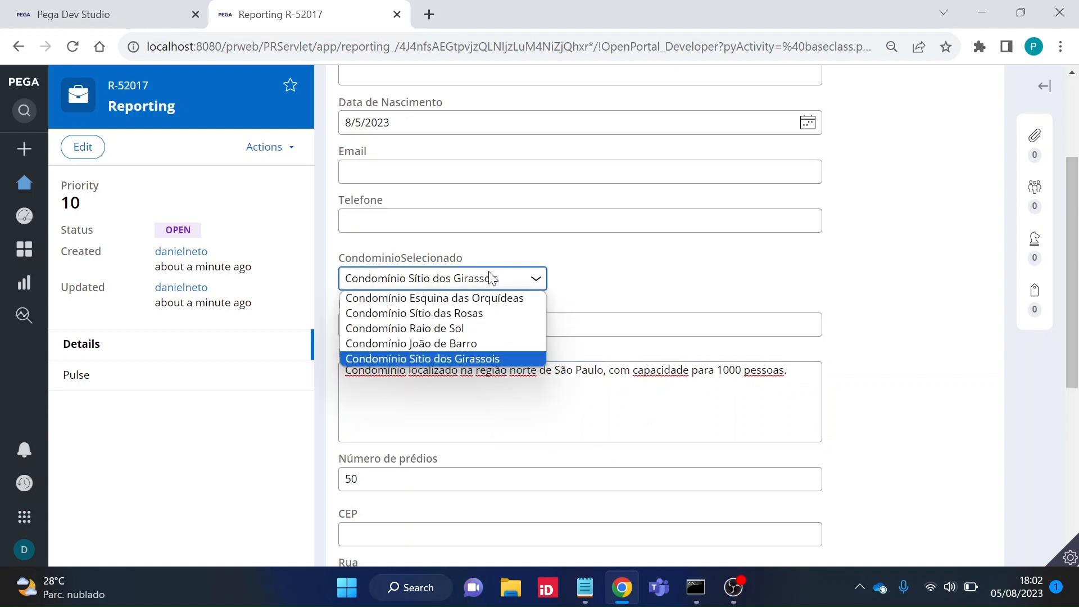
click(457, 359)
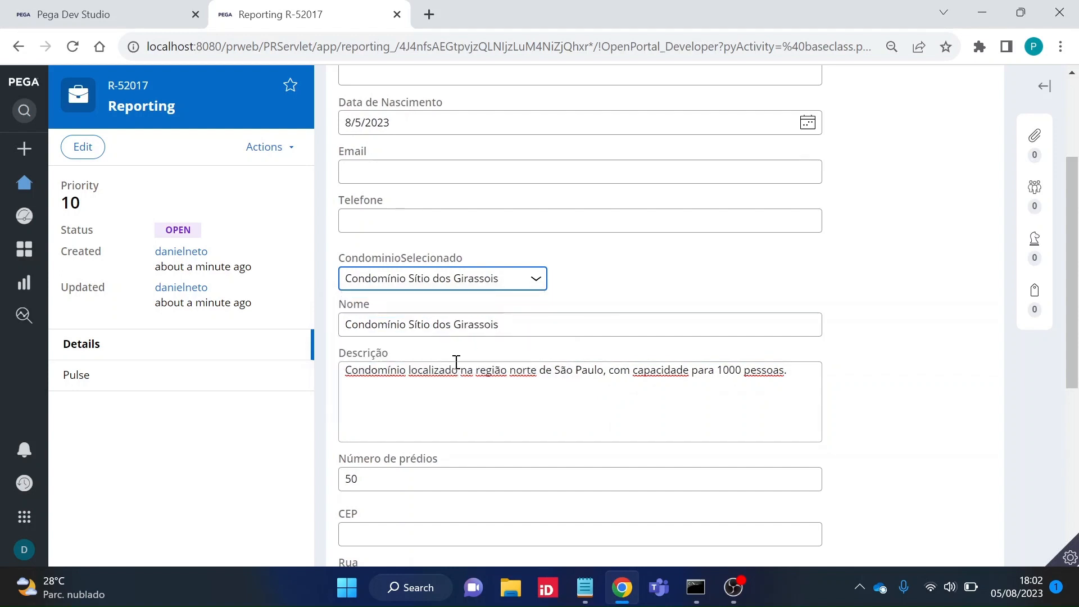
click(466, 278)
click(461, 312)
click(474, 280)
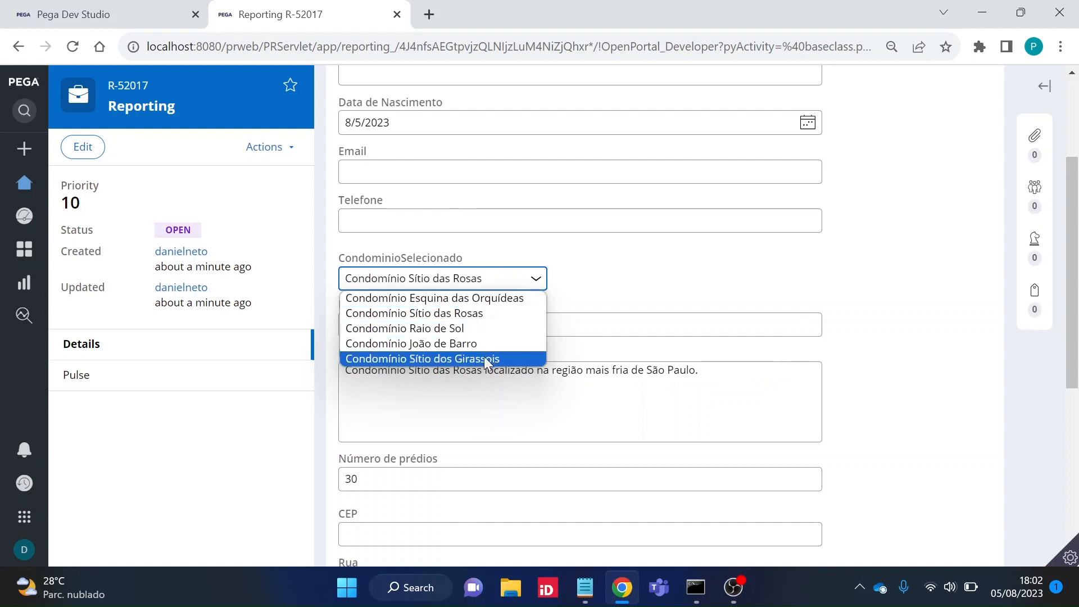
click(449, 360)
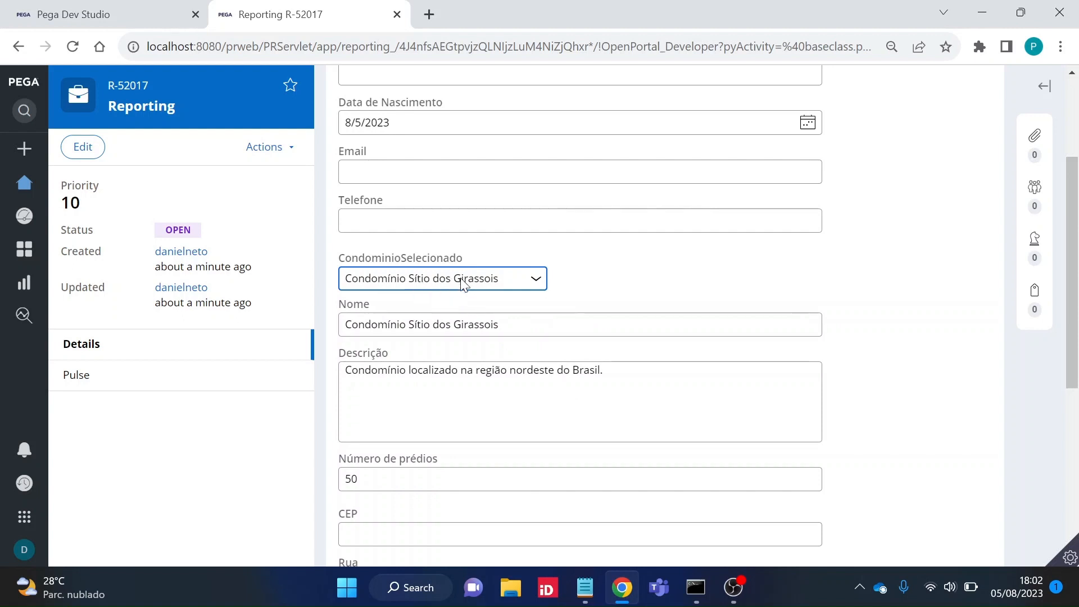
Compare the case's condominium description with the Condomínio Sítio dos Girassois record in Dev Studio
double_click(652, 384)
drag(653, 383, 623, 372)
click(621, 383)
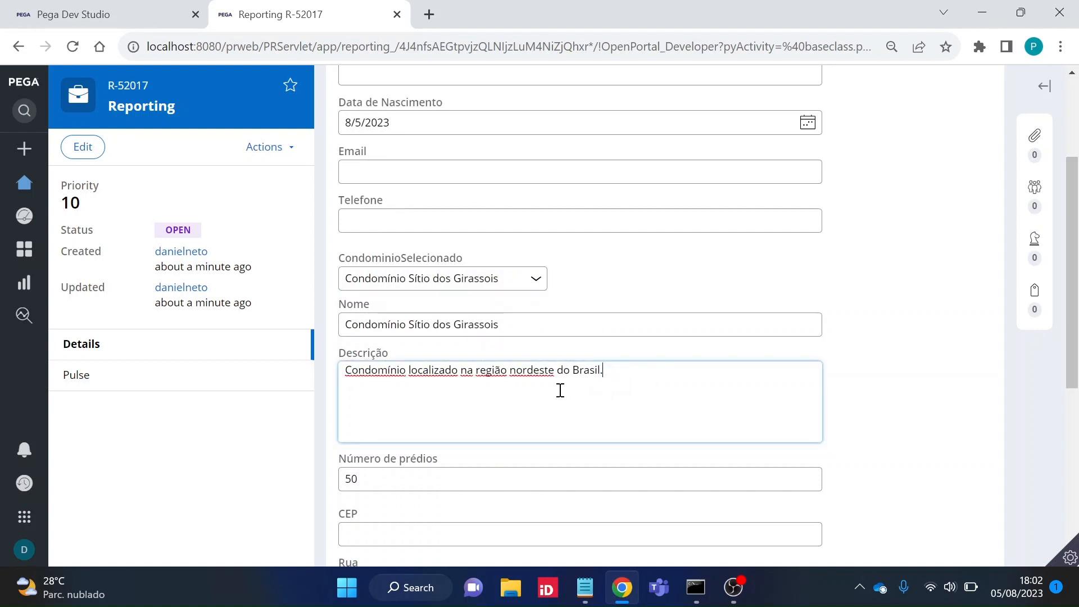
drag(621, 377, 359, 373)
click(133, 8)
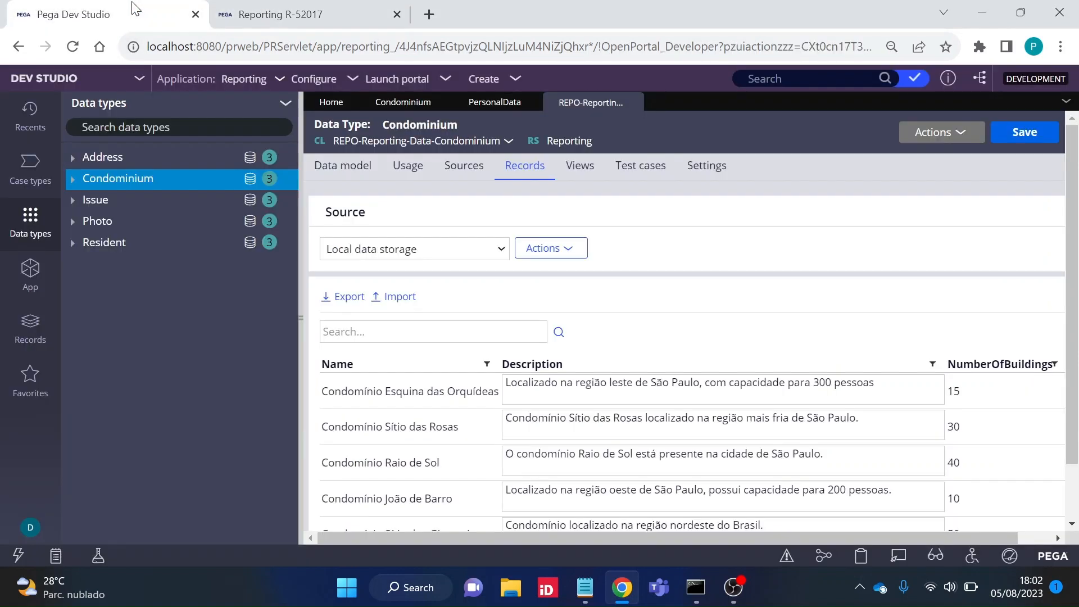
scroll(661, 502, down, 1)
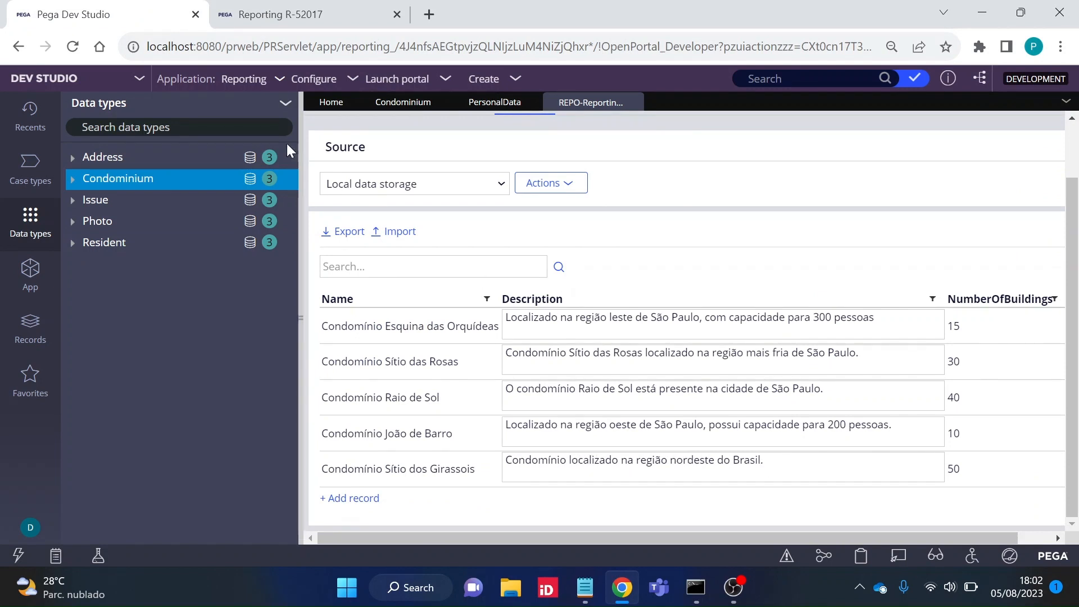
click(269, 14)
click(618, 388)
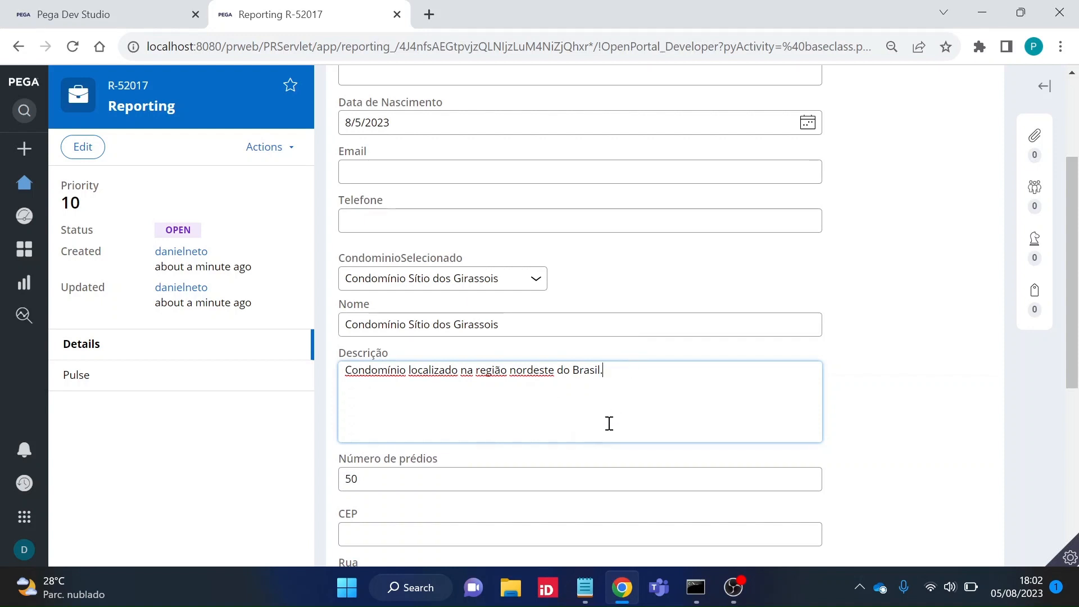
Save the case's personal data form, check its condominium fields and return to the portal's home page
scroll(620, 393, down, 3)
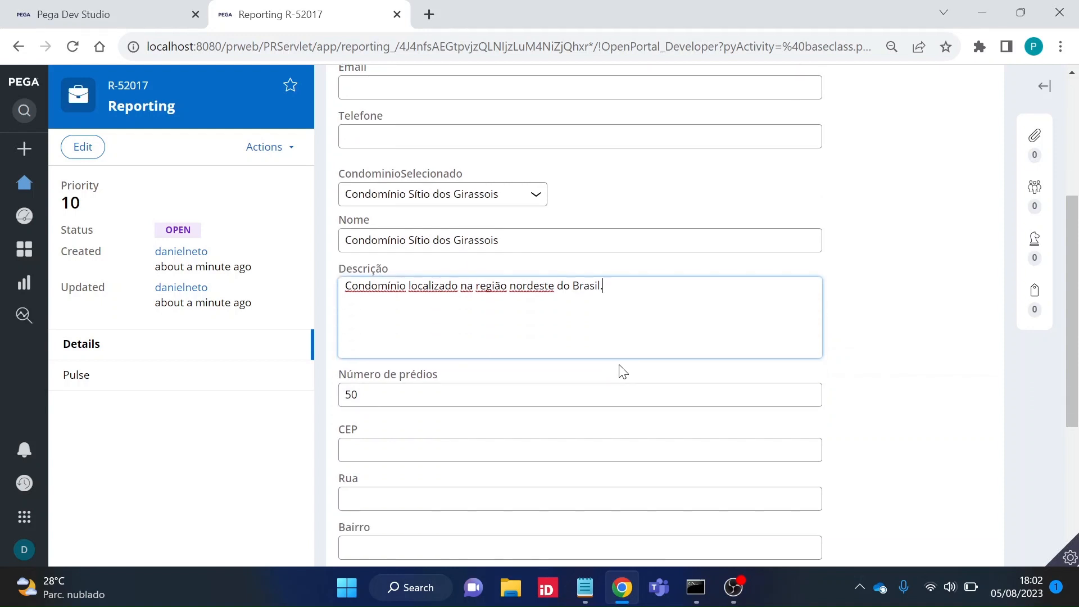
scroll(631, 248, down, 3)
scroll(631, 248, up, 7)
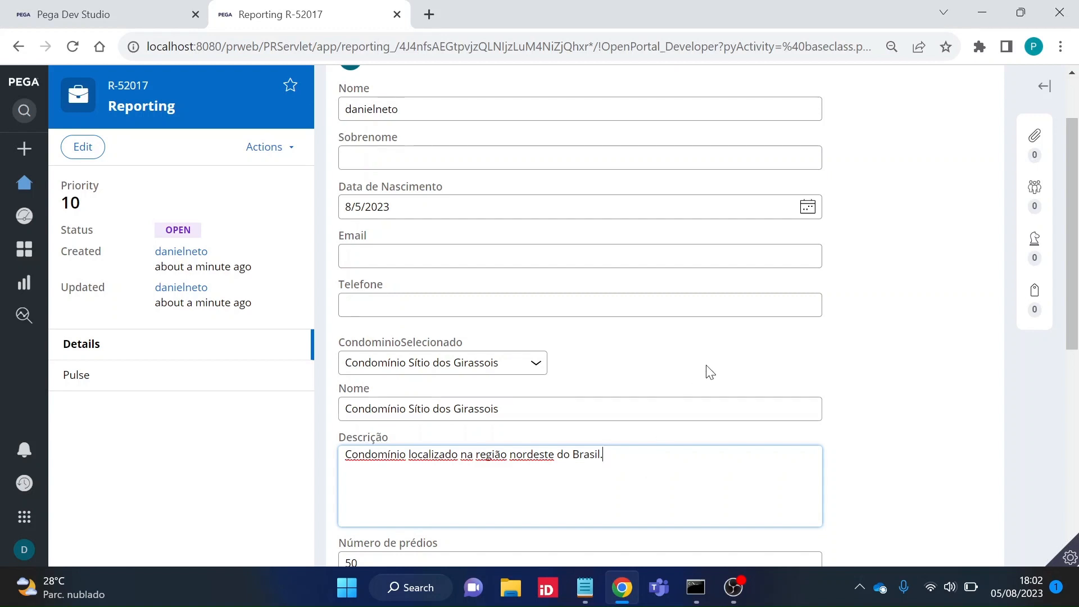
scroll(706, 368, down, 8)
click(885, 493)
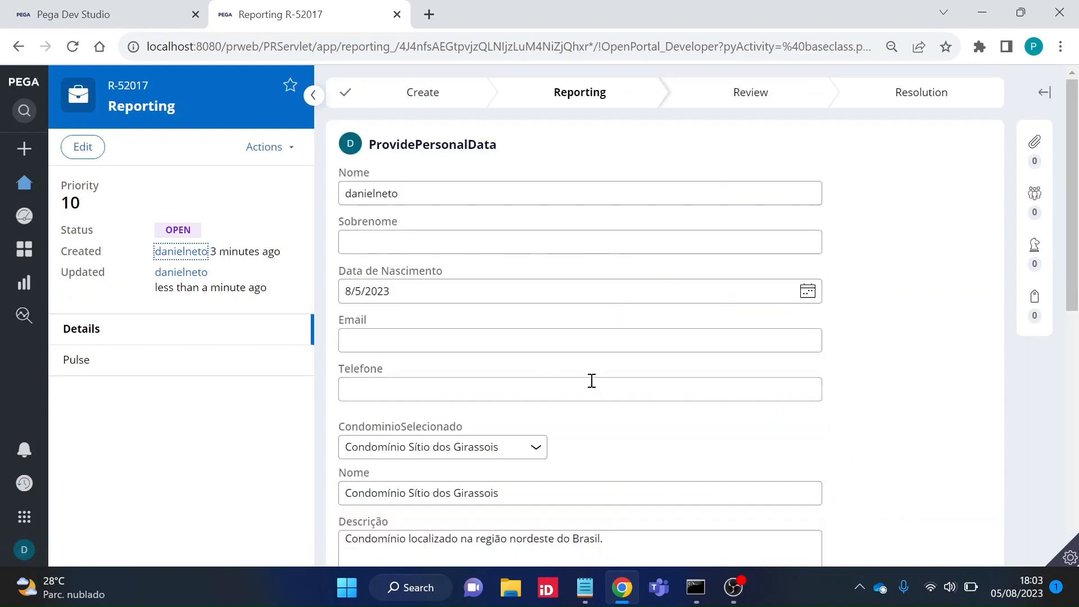
scroll(532, 334, down, 3)
scroll(618, 380, down, 1)
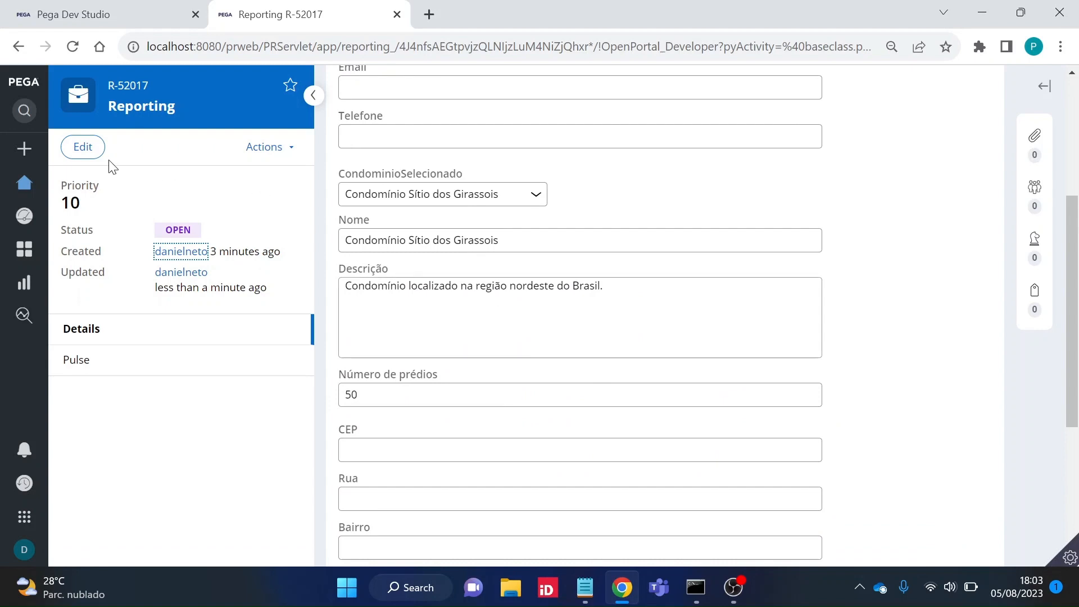
click(13, 184)
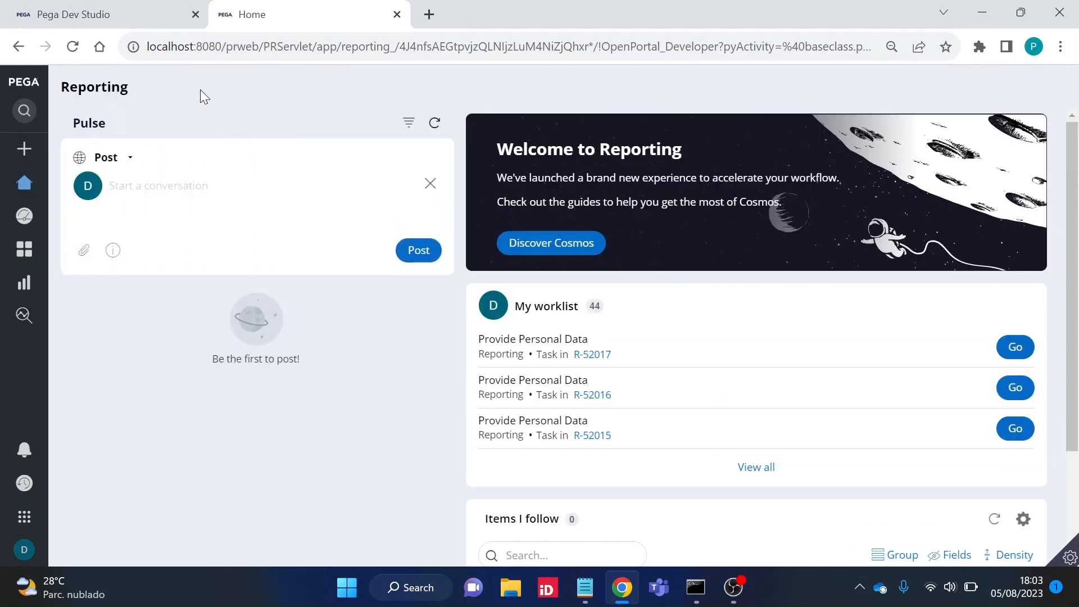
In Dev Studio, set the Condominium property's data access to Refer to a data page, keeping D_Condominium and .CondominioSelecionado, and save it
click(160, 25)
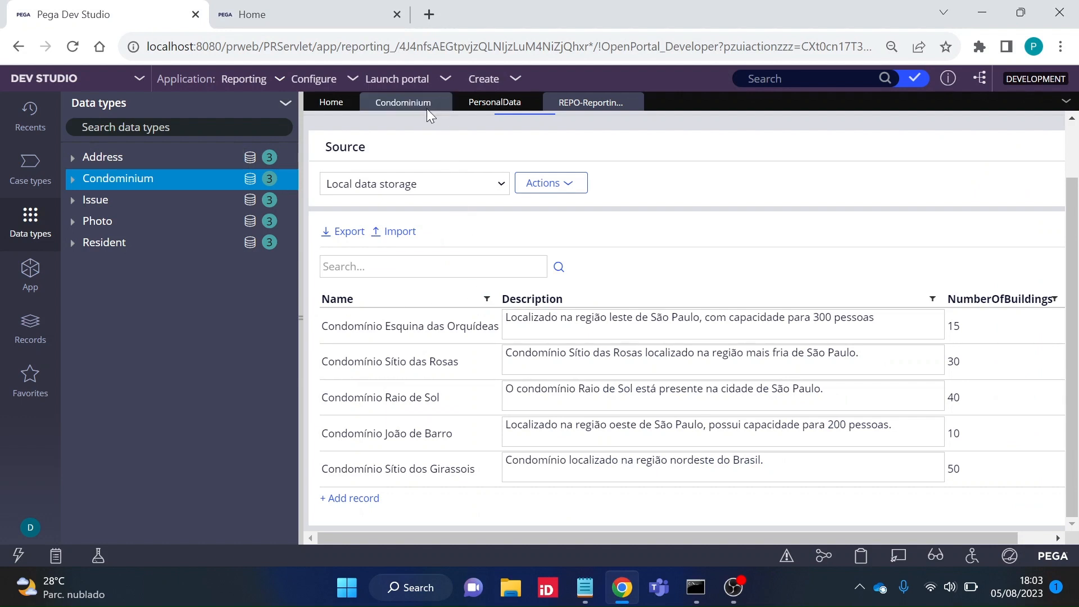
click(406, 104)
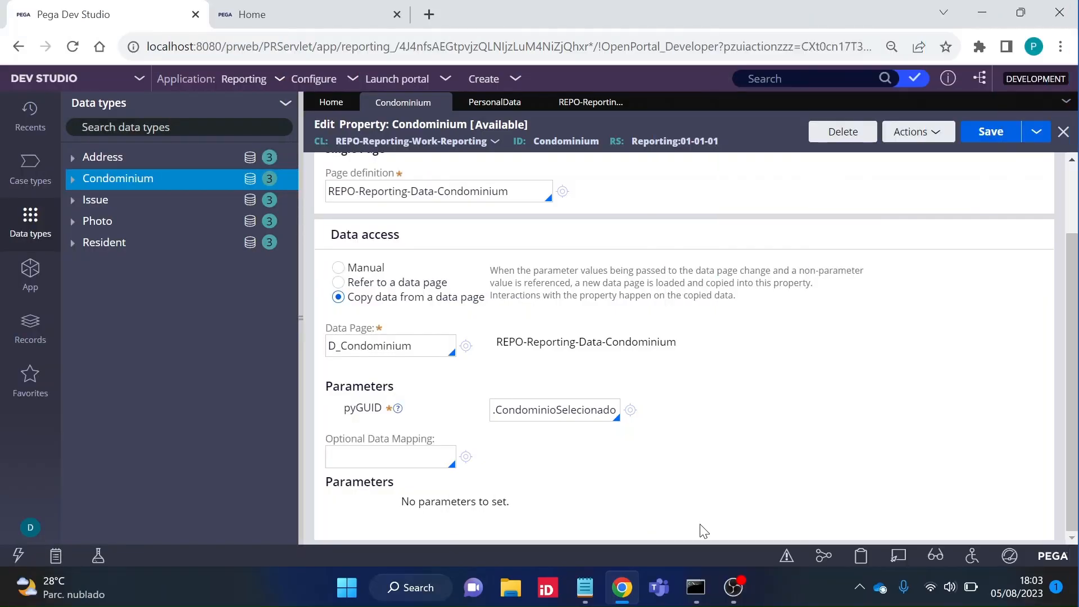
click(433, 364)
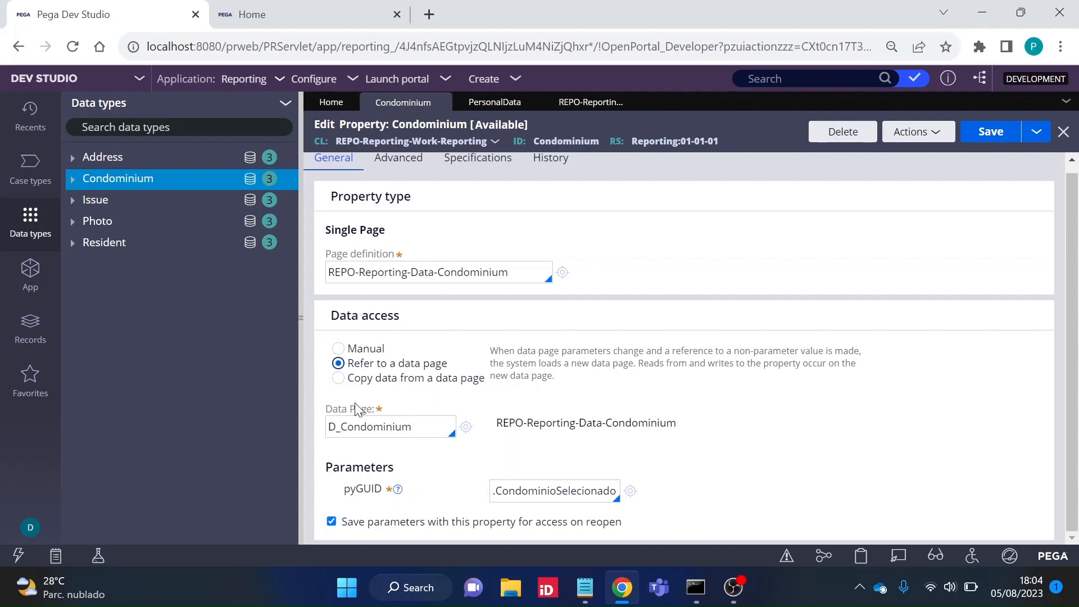
double_click(430, 431)
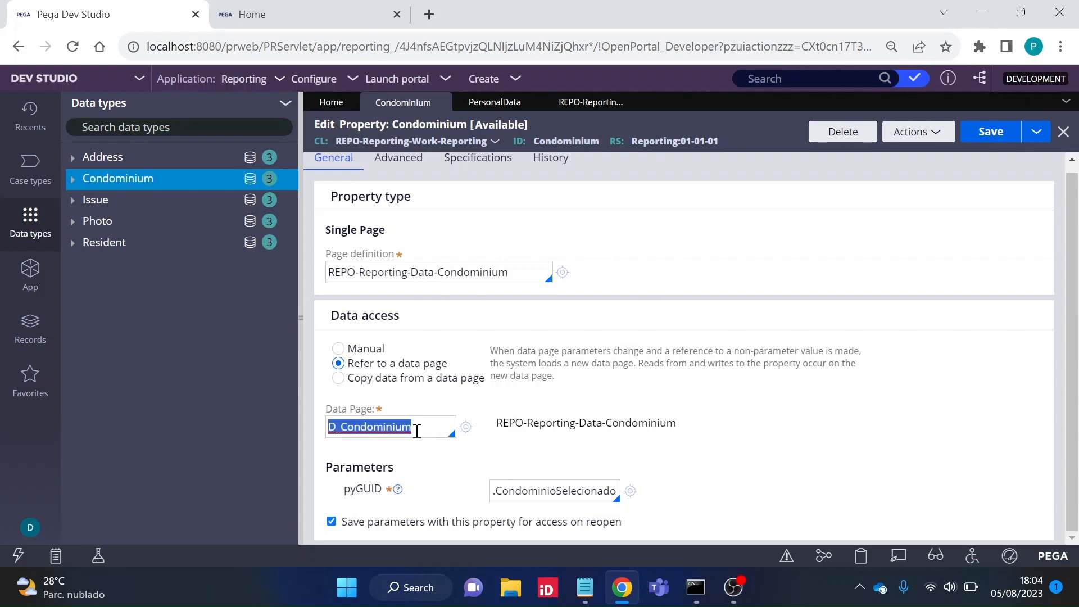
click(417, 431)
click(555, 493)
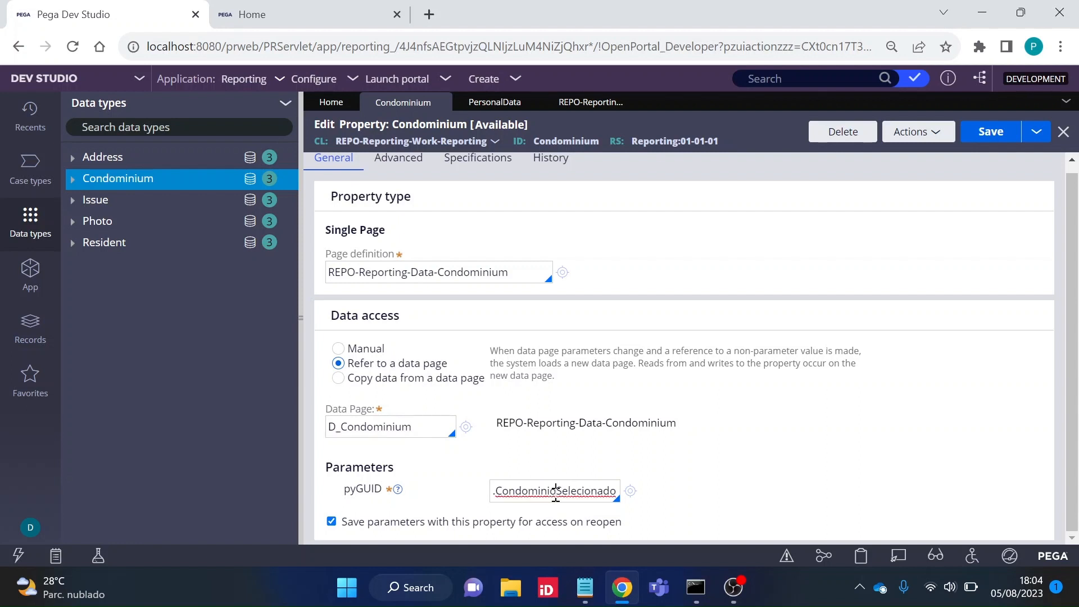
drag(493, 491, 599, 491)
click(572, 491)
double_click(572, 490)
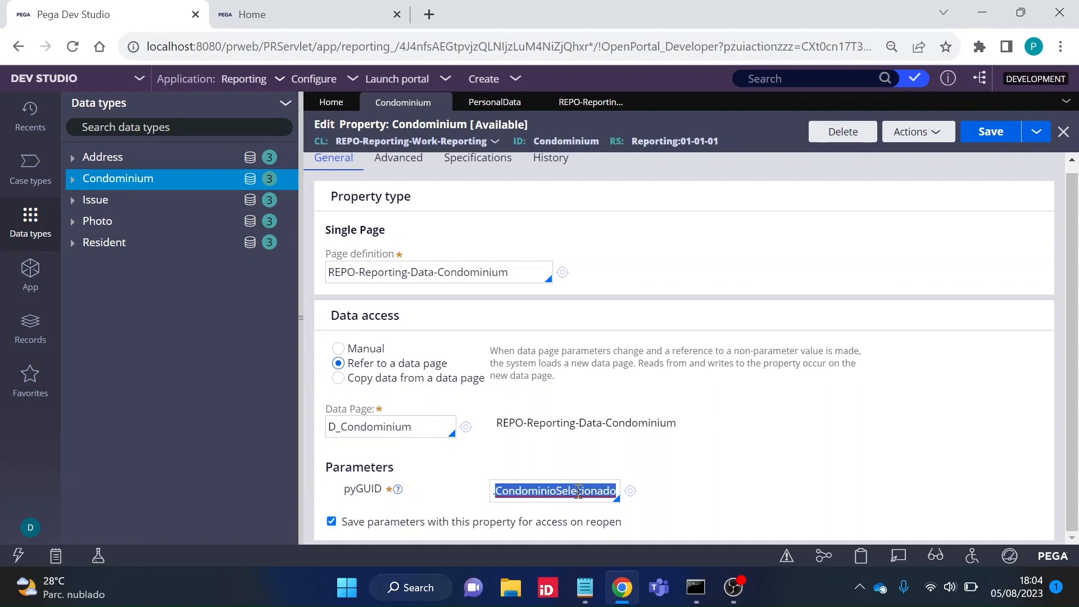
click(538, 491)
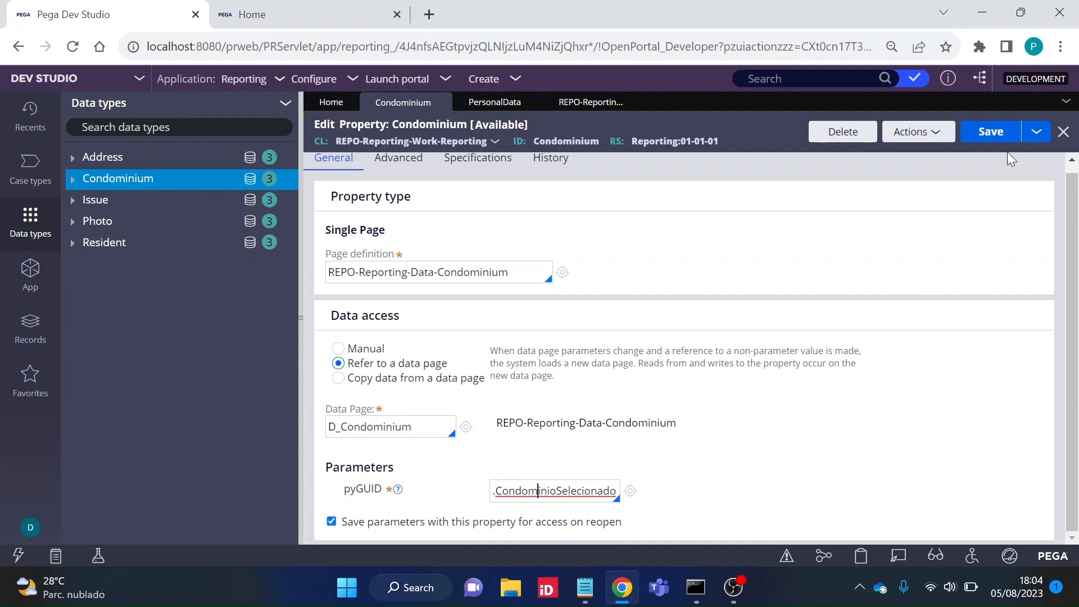
click(990, 131)
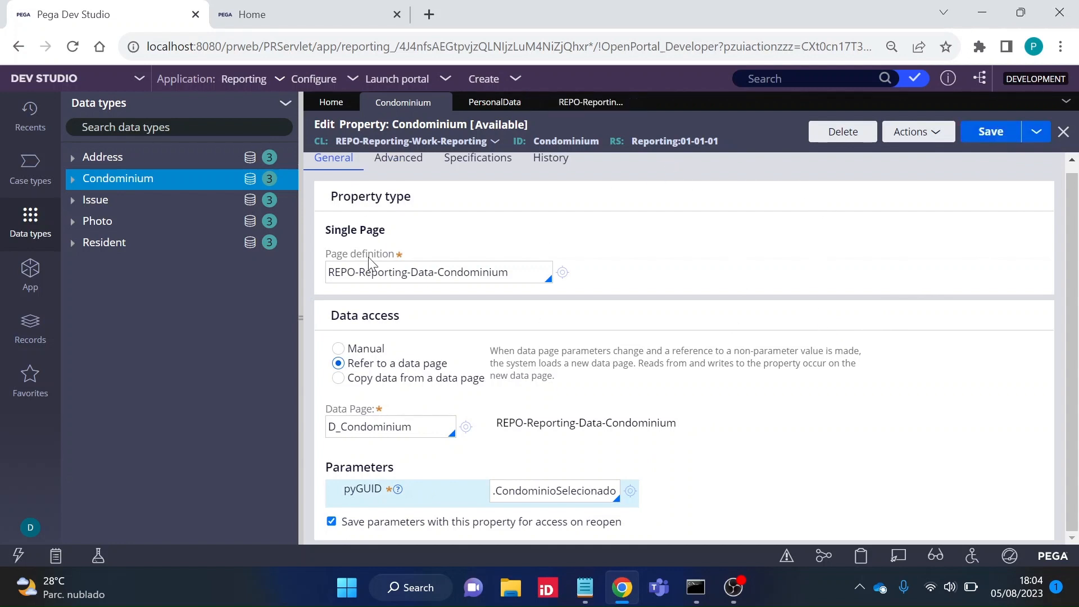
Check the Condominium records, create another Reporting case in the user portal and select Condomínio Sítio dos Girassois in it
click(595, 104)
scroll(544, 444, down, 1)
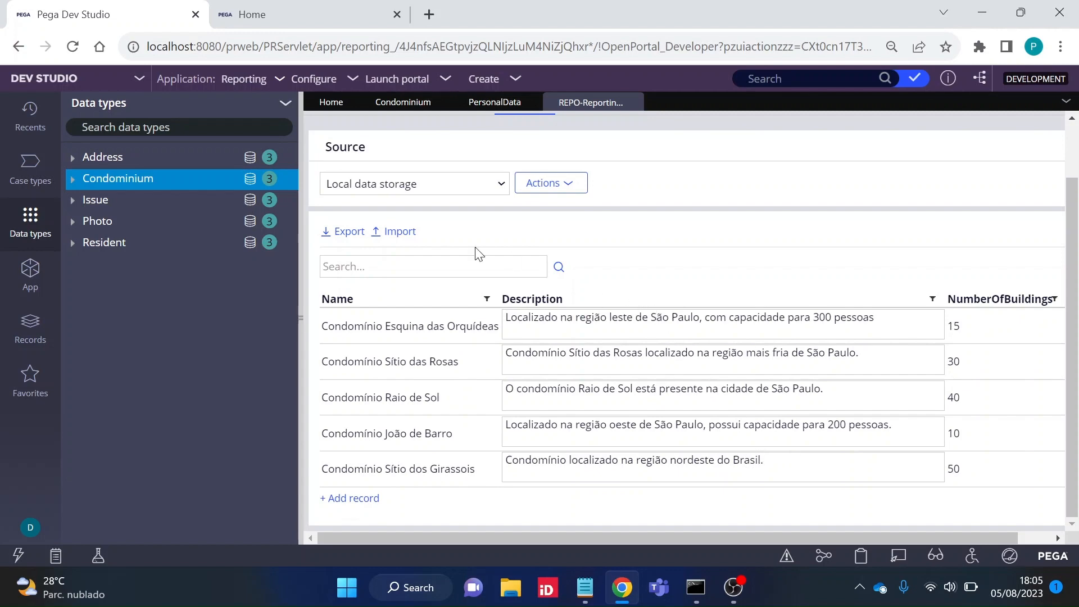
click(306, 15)
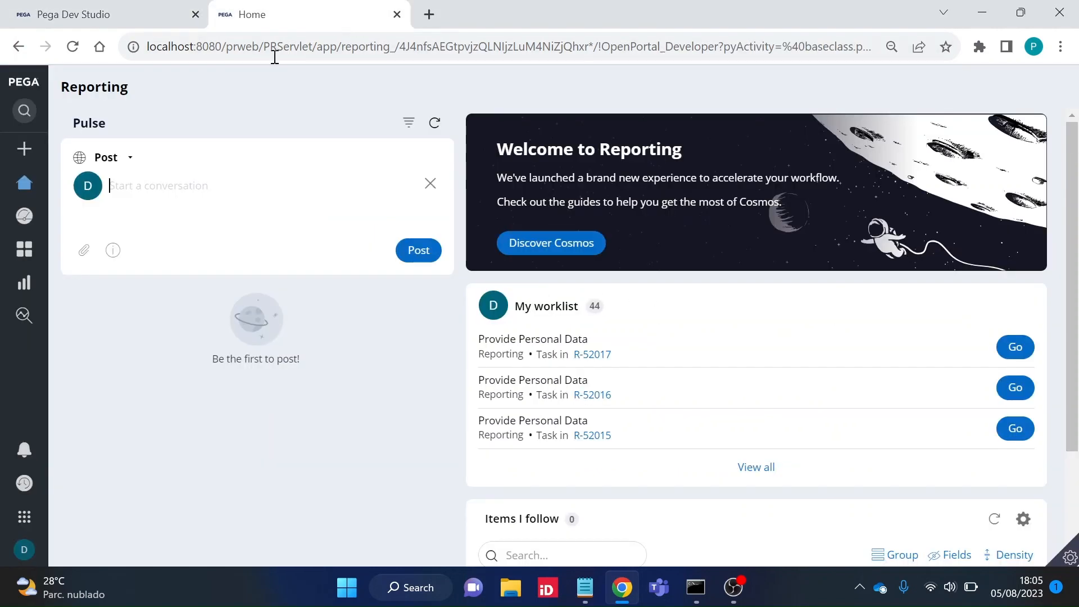
click(26, 150)
click(62, 173)
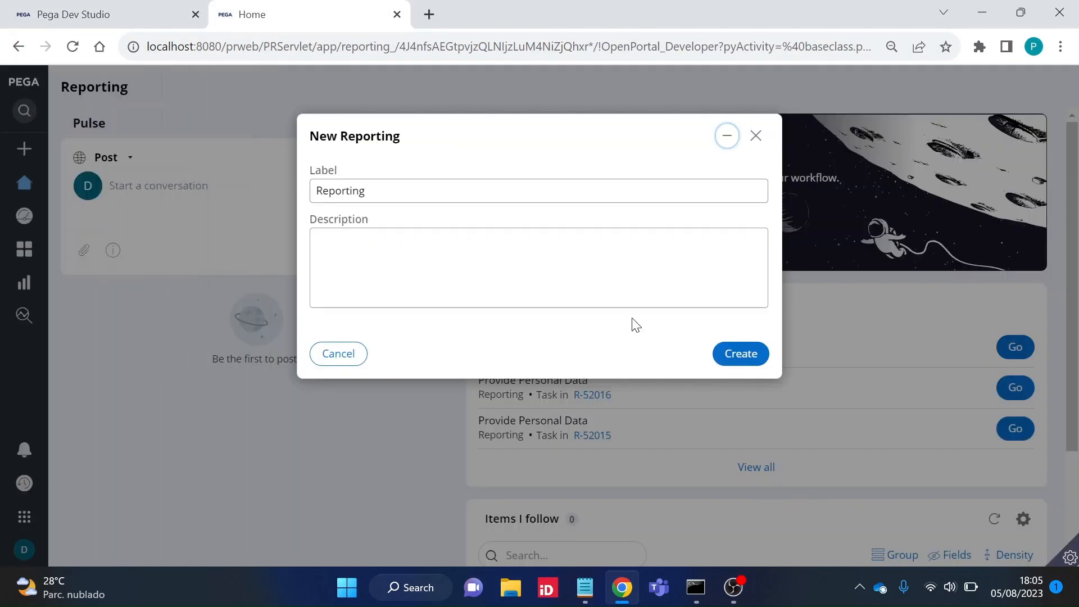
click(732, 360)
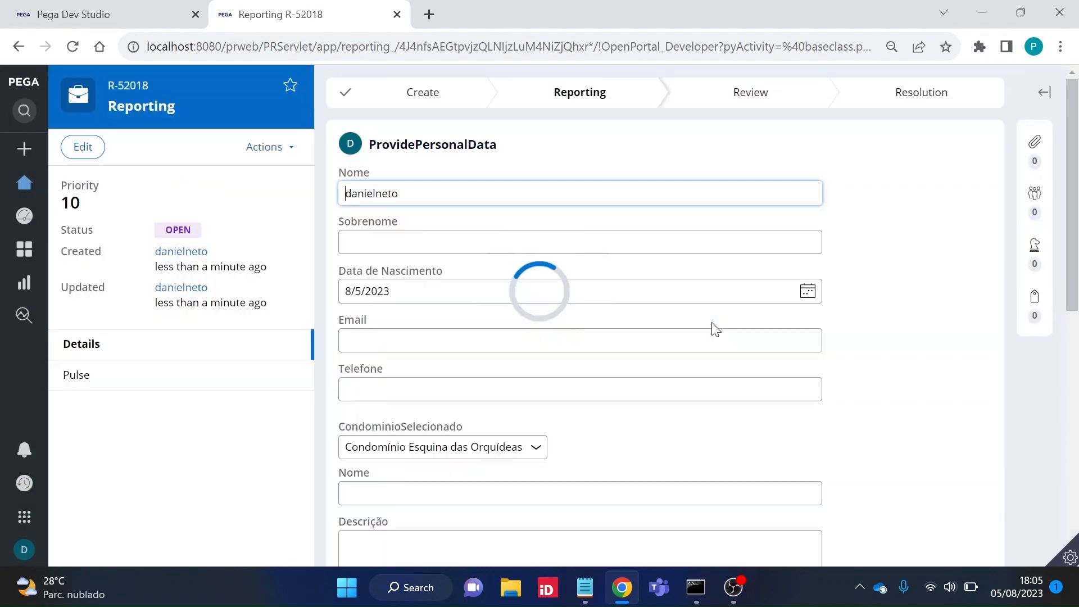
scroll(612, 284, down, 4)
click(502, 194)
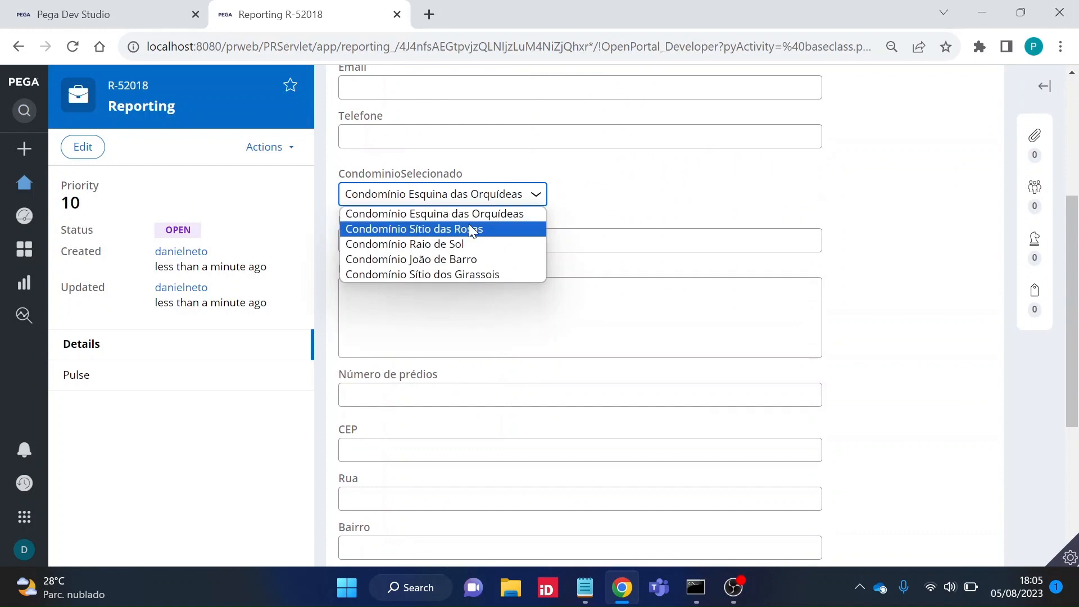
click(464, 275)
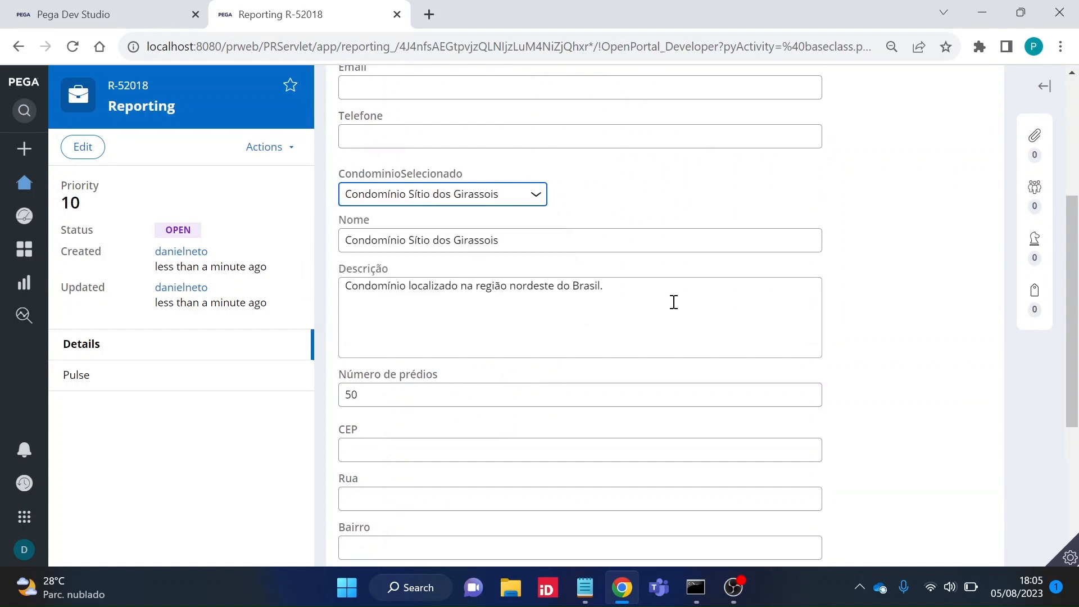
Check the selected condominium's name and description, save the case's personal data form and return to the portal's home page
click(689, 289)
click(440, 240)
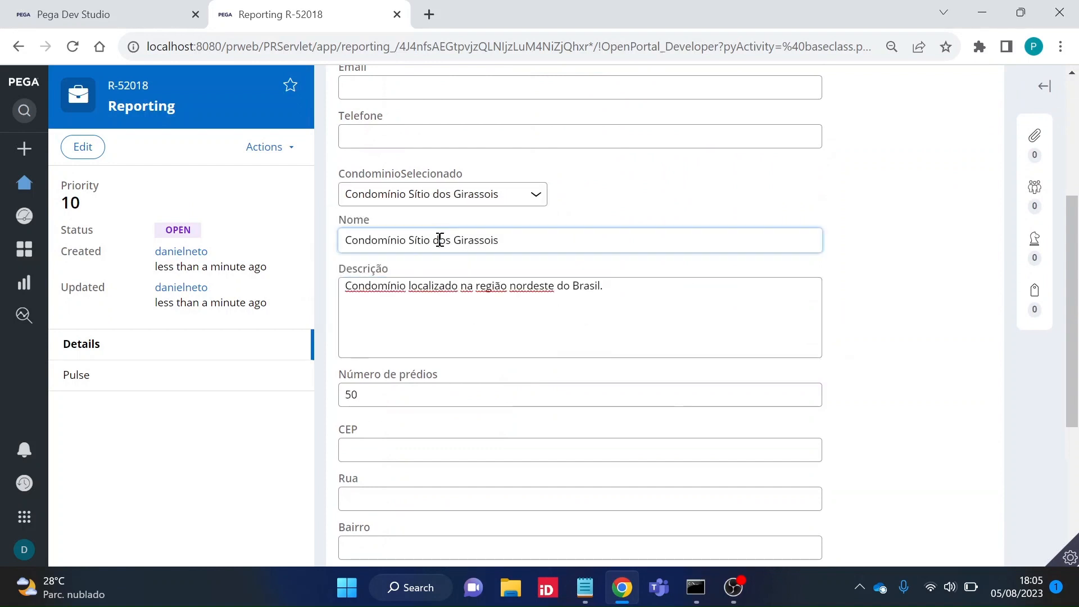
double_click(545, 240)
click(538, 244)
click(658, 297)
drag(659, 296, 368, 296)
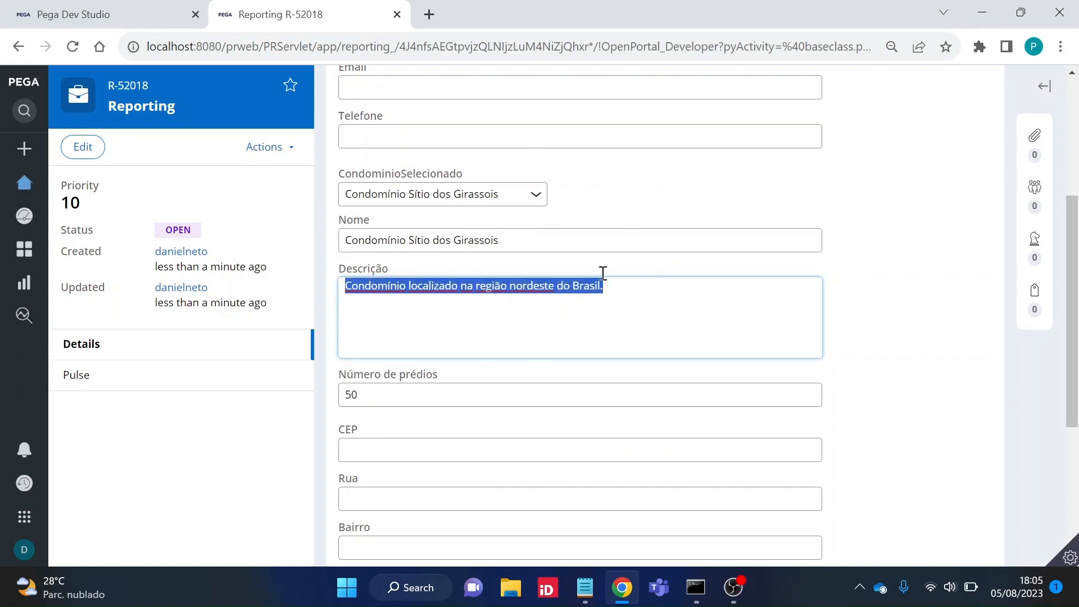
click(650, 293)
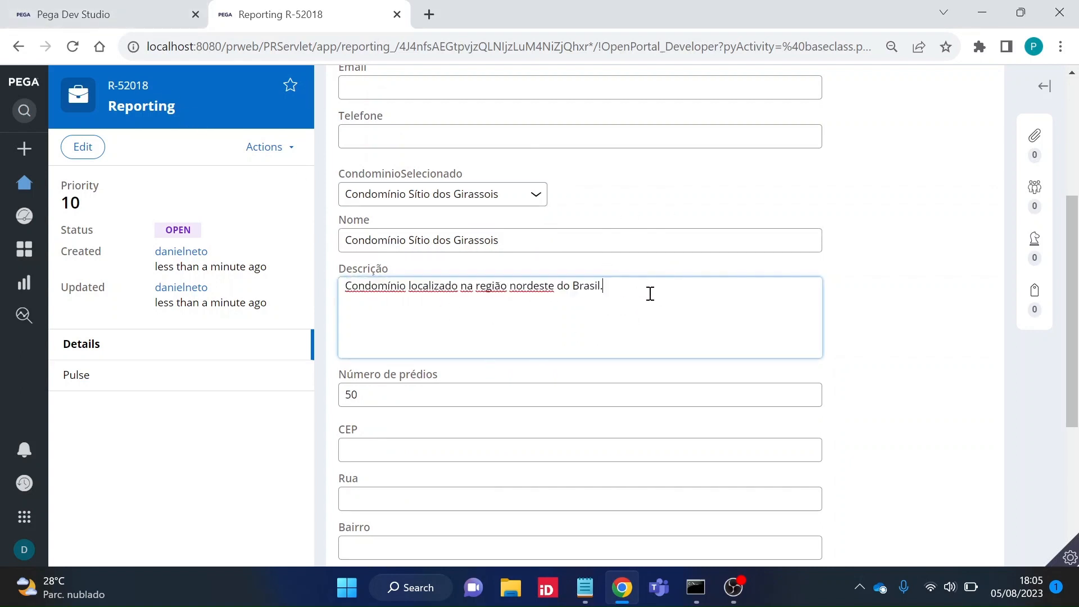
scroll(727, 202, down, 3)
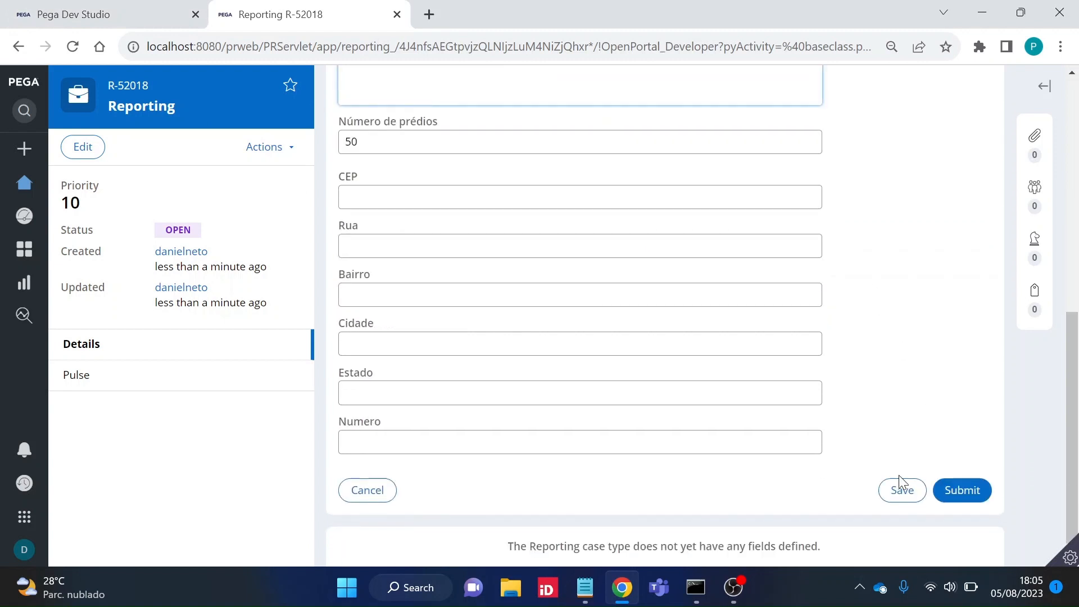
click(890, 491)
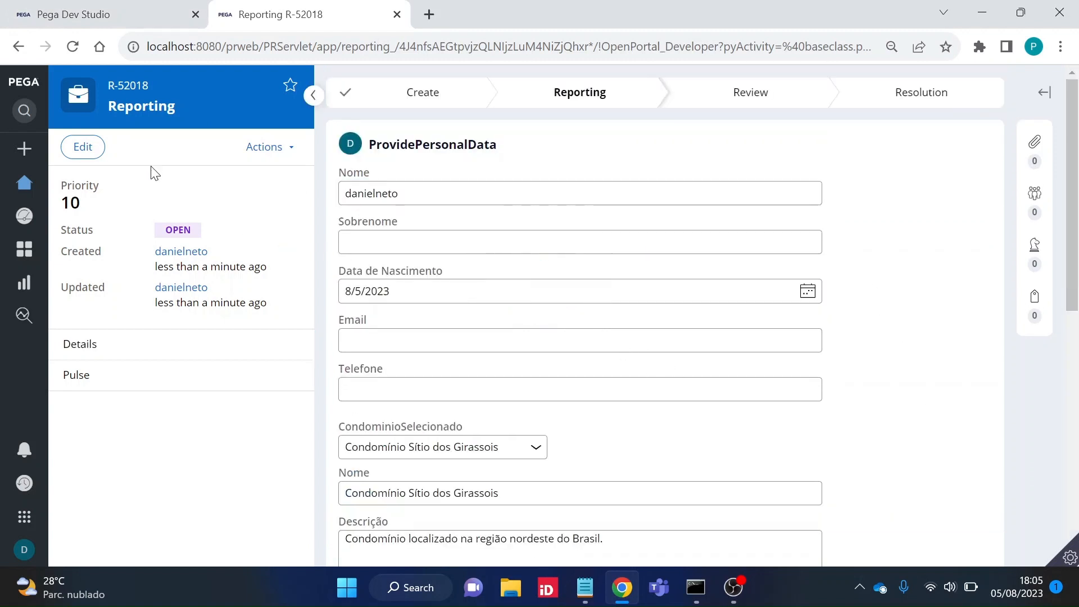
scroll(440, 474, down, 1)
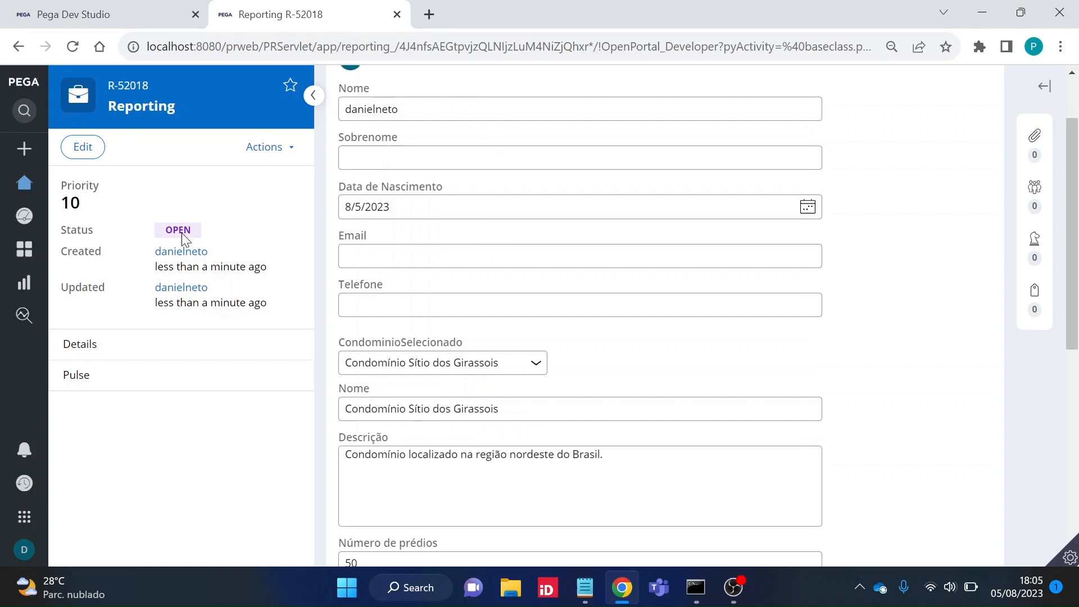
click(38, 191)
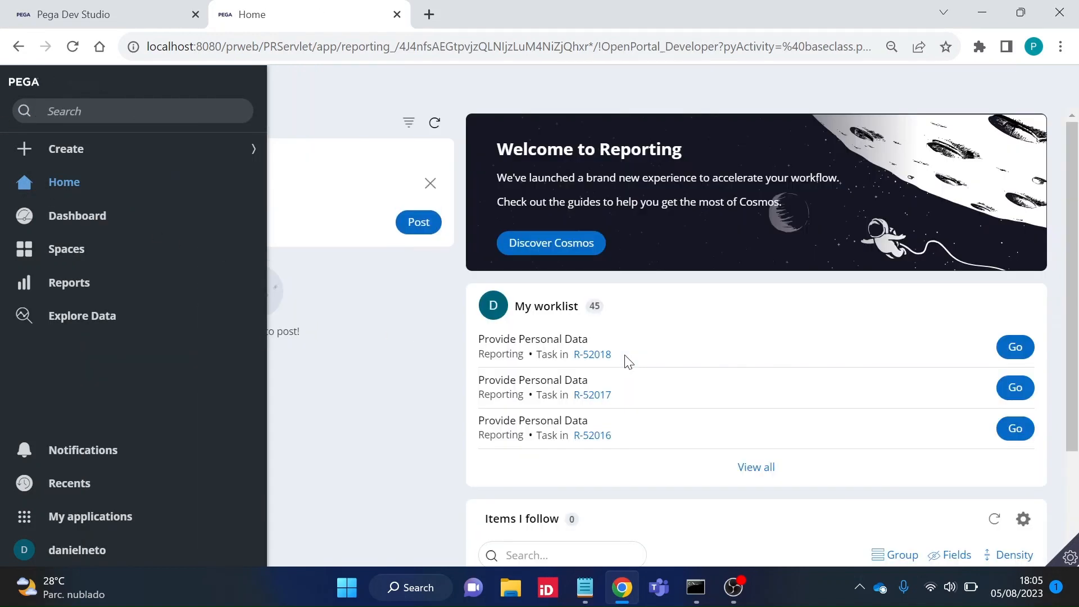
In Dev Studio, change the Condomínio Sítio dos Girassois record's description to "Condomínio localizado na região Norte do Brasil."
click(185, 15)
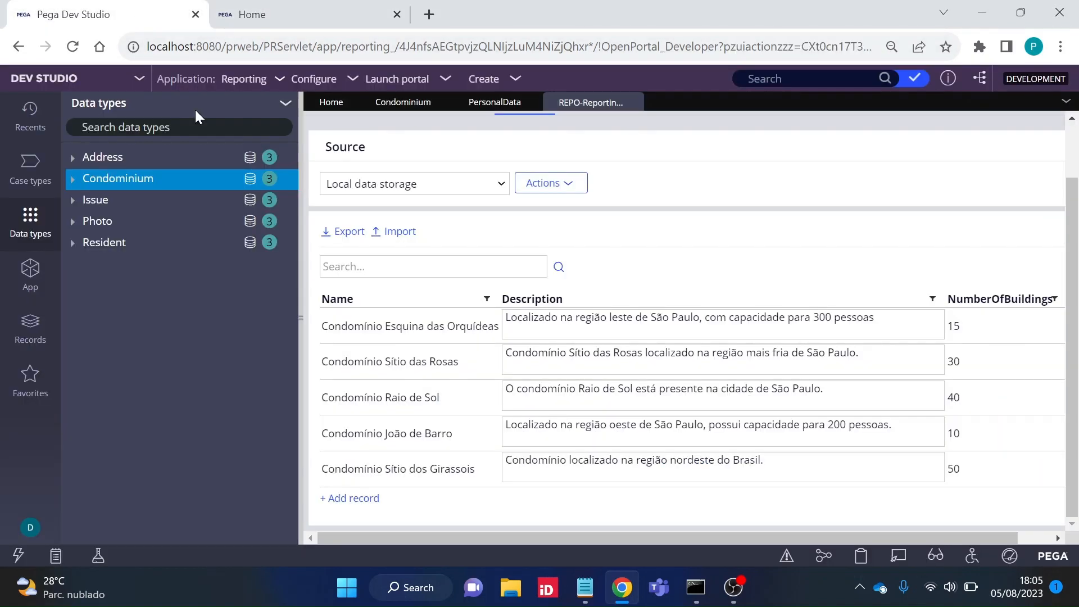
click(771, 467)
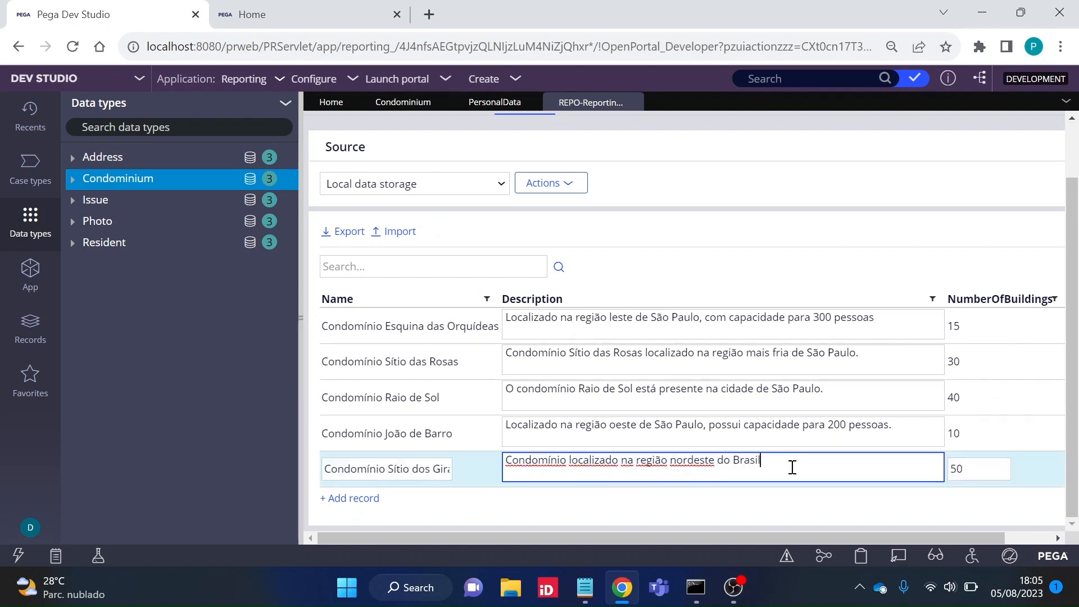
key(BackSpace)
key(BackSpace)
key(BackSpace)
key(BackSpace)
key(BackSpace)
key(BackSpace)
key(BackSpace)
key(BackSpace)
key(BackSpace)
key(BackSpace)
key(BackSpace)
key(BackSpace)
key(BackSpace)
key(BackSpace)
key(BackSpace)
key(BackSpace)
key(BackSpace)
key(BackSpace)
key(BackSpace)
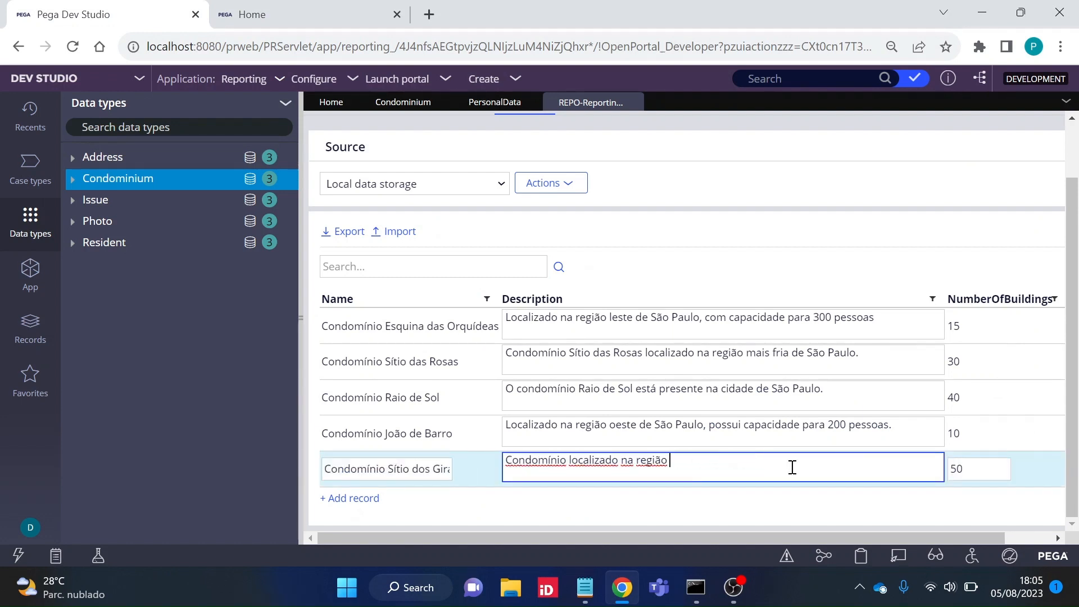
text(Norte do Brasil.)
click(792, 517)
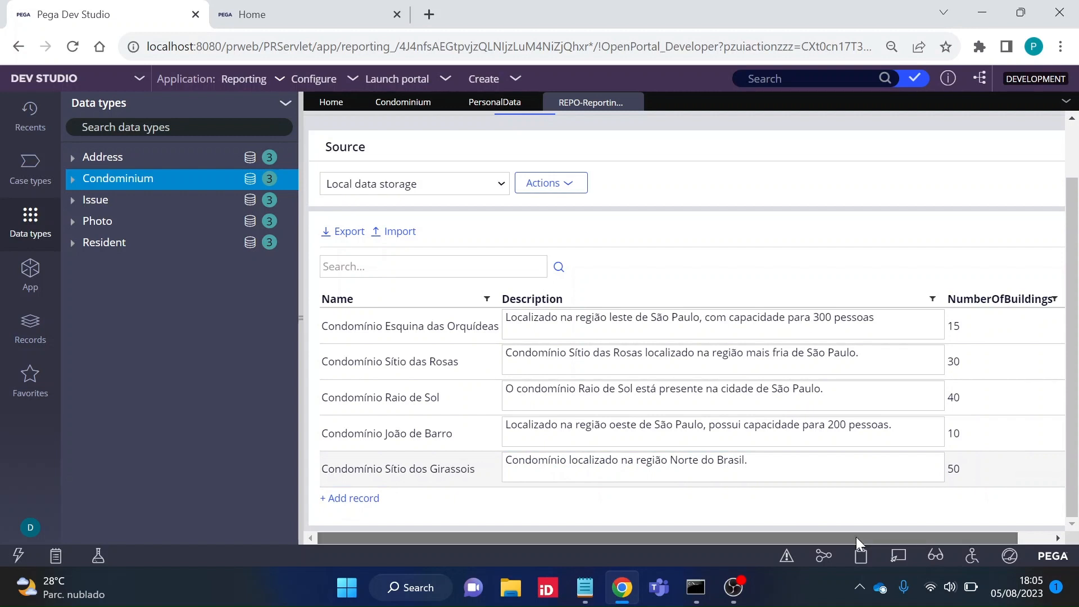
drag(855, 537, 924, 534)
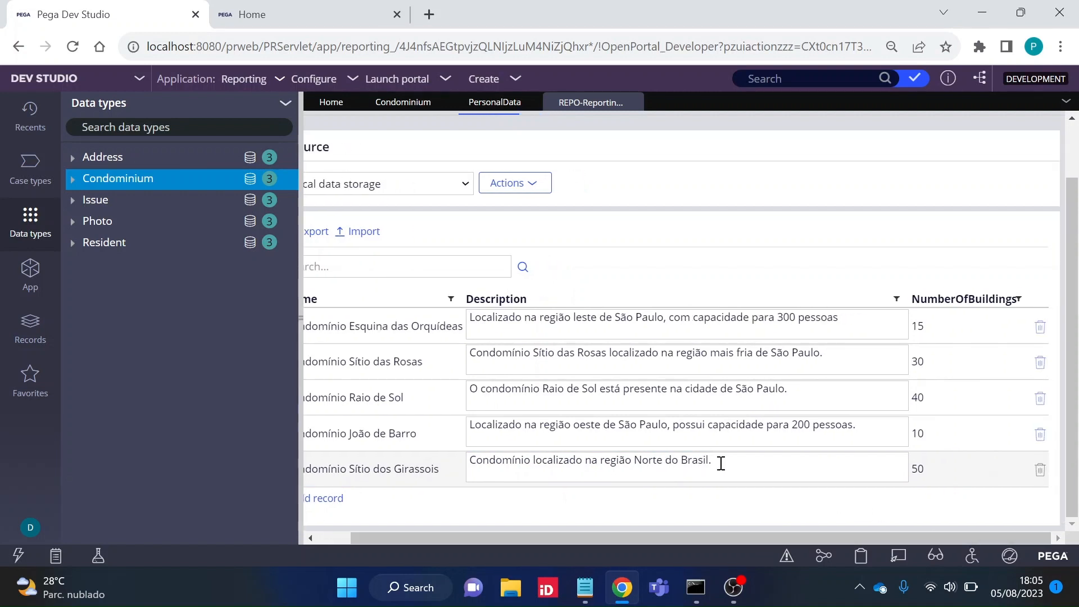
scroll(983, 137, up, 1)
click(984, 134)
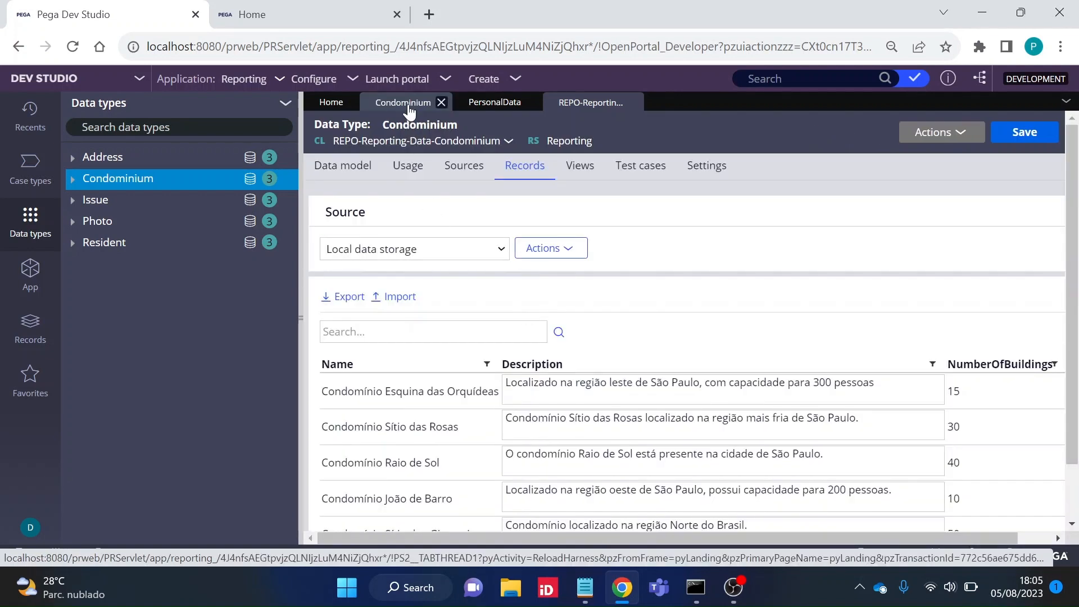
Review the Condominium property's data page reference to D_Condominium and go back to the Condominium records
click(406, 103)
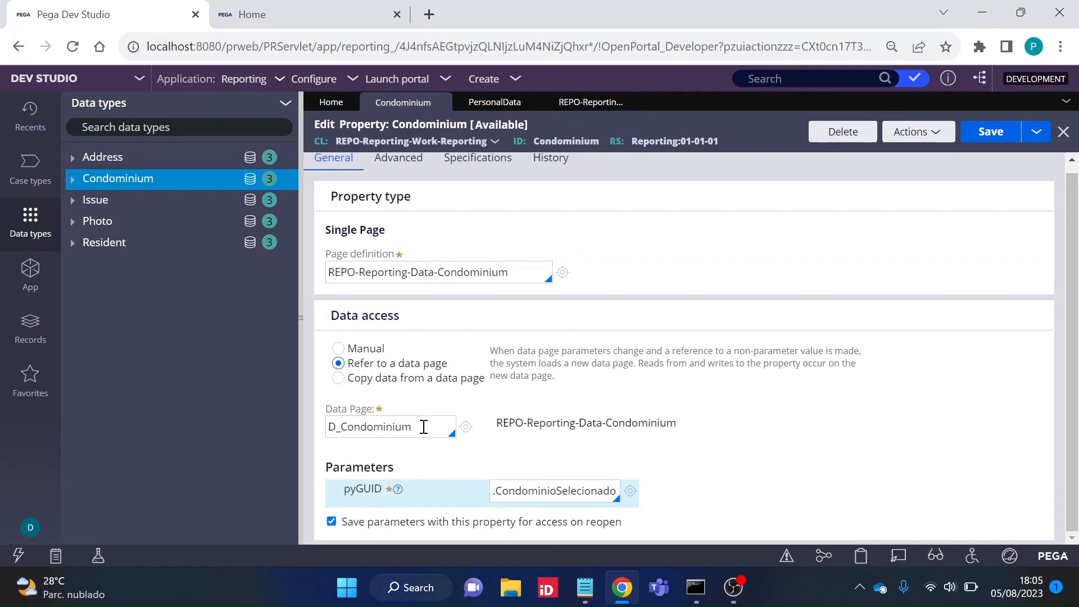
drag(424, 427, 338, 433)
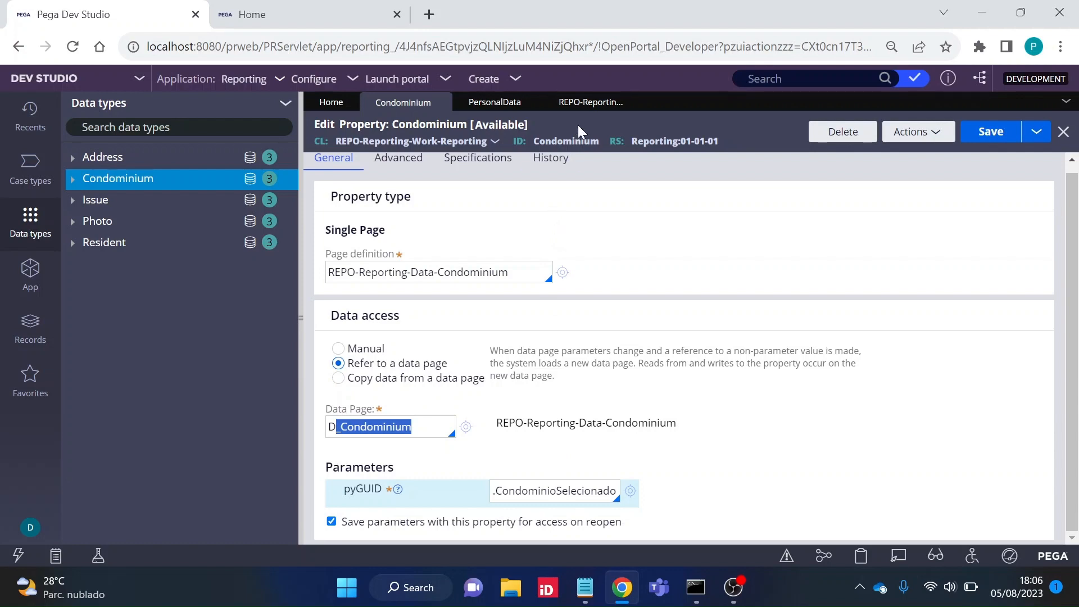
click(585, 106)
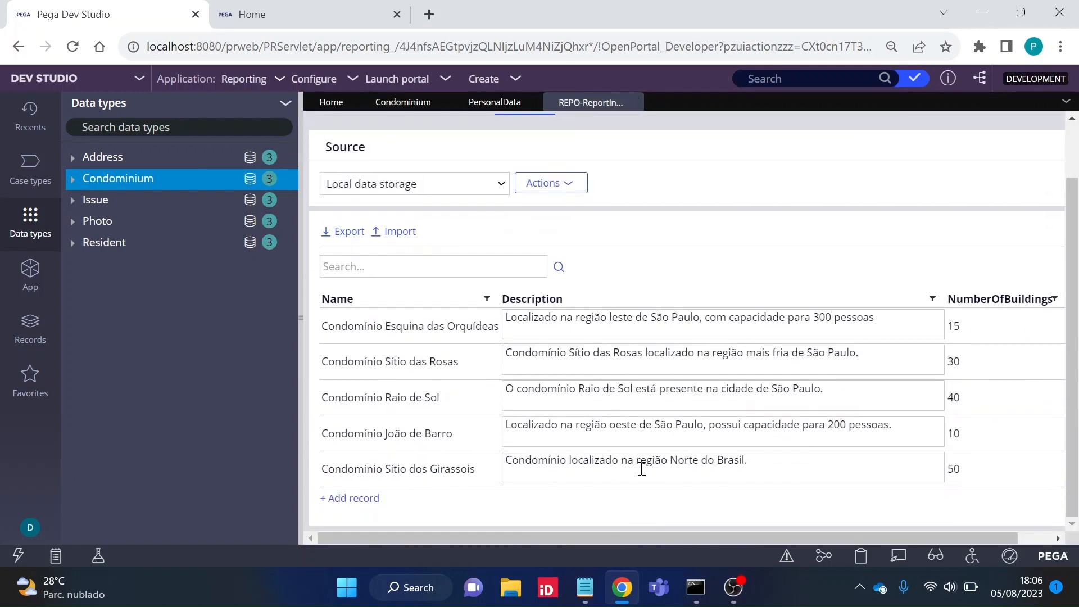
Switch to the user portal, reopen case R-52018 from the worklist and examine its condominium description
click(351, 3)
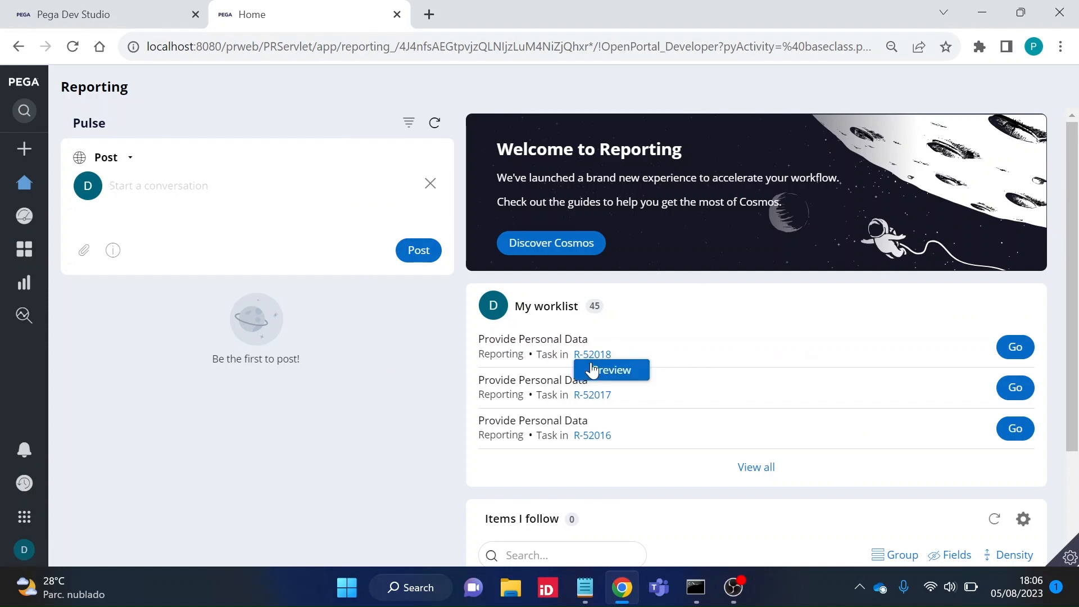
click(1013, 347)
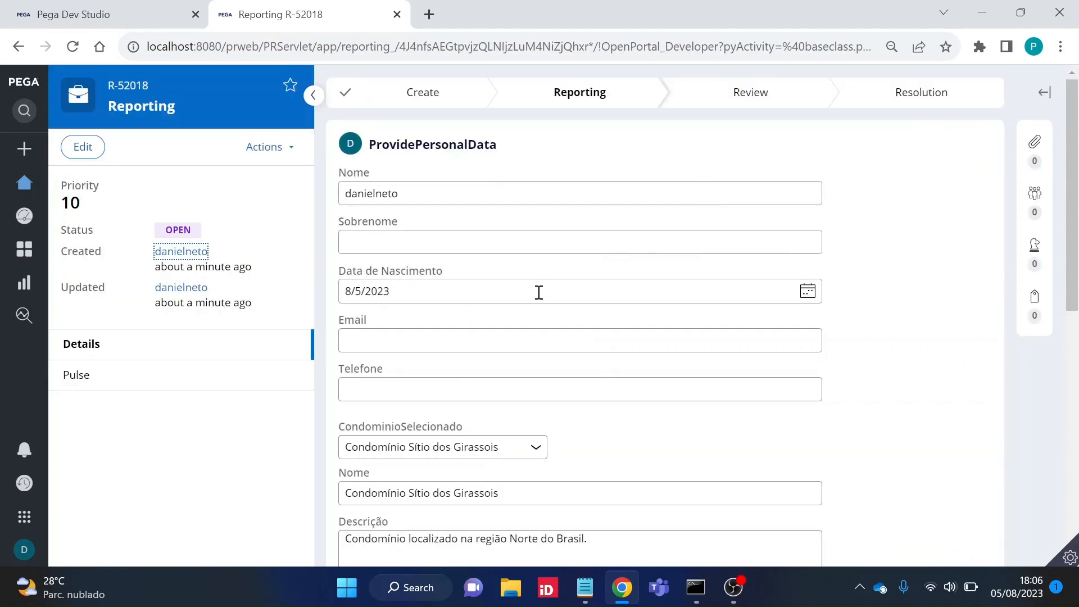
scroll(539, 292, down, 4)
scroll(607, 294, up, 1)
click(628, 375)
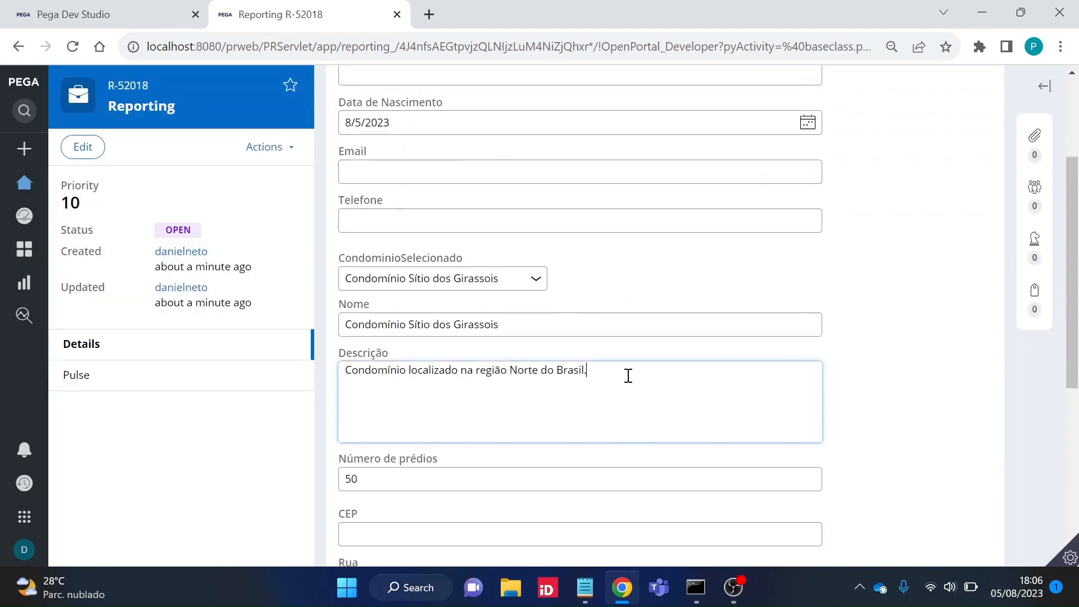
drag(629, 375, 341, 373)
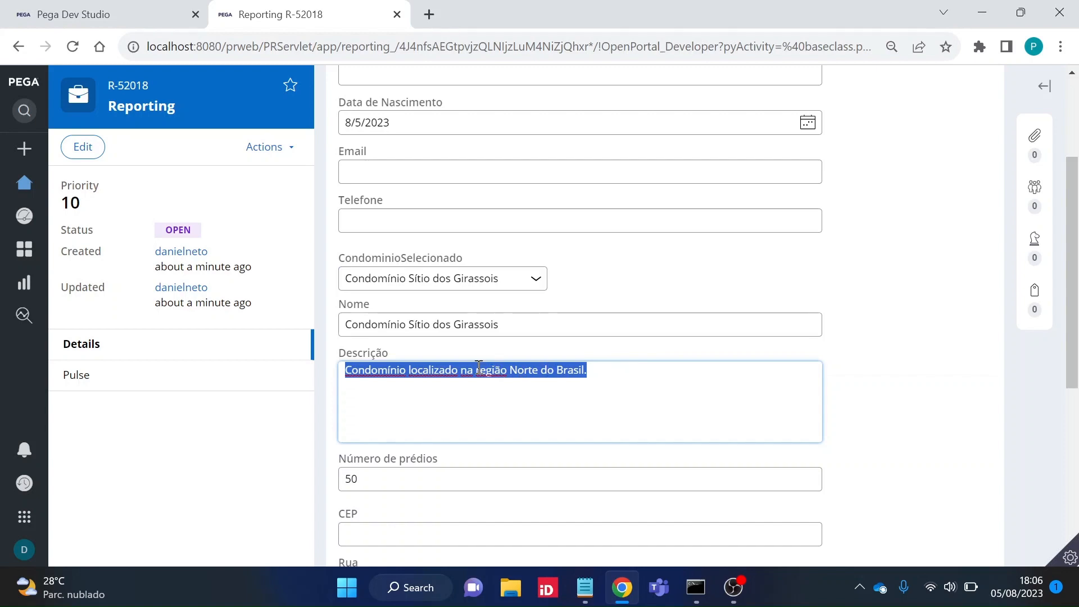
Compare case R-52018's description with the Condominium property's data access setting and return to the portal's home page
click(101, 14)
click(407, 103)
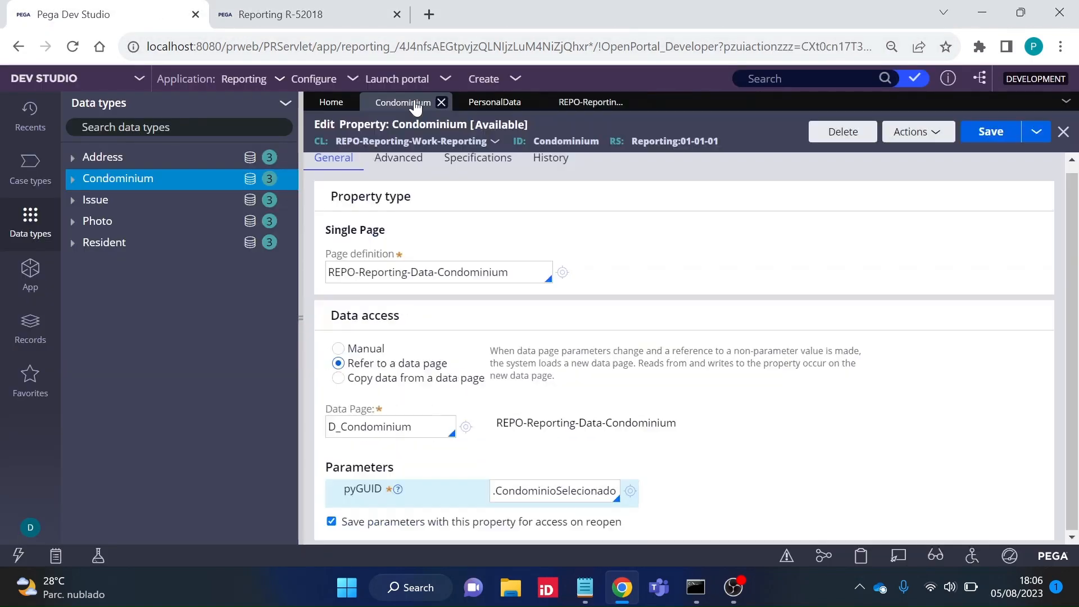
click(328, 14)
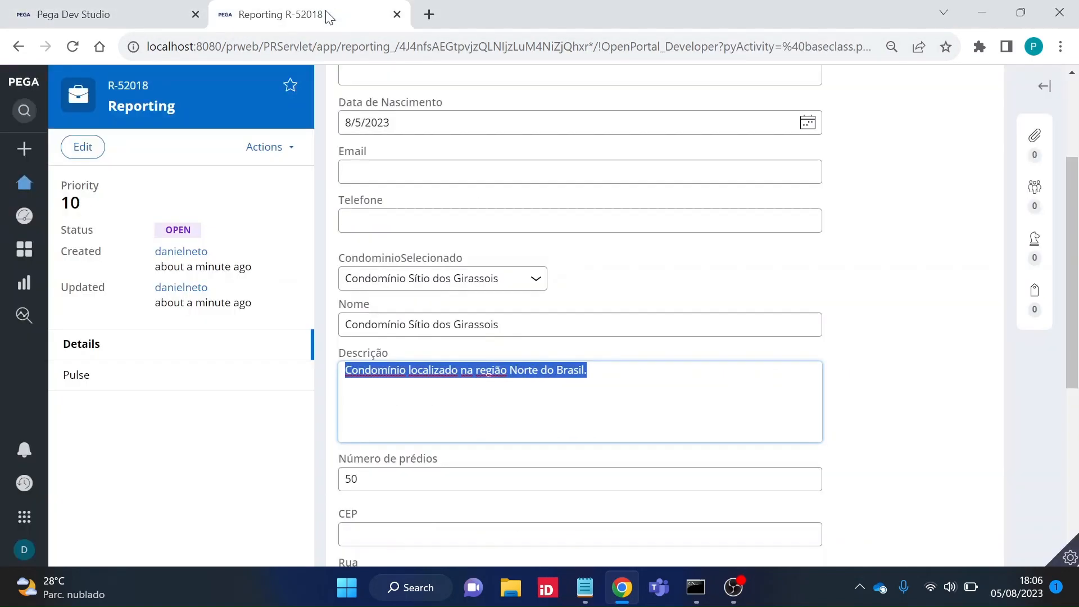
click(617, 386)
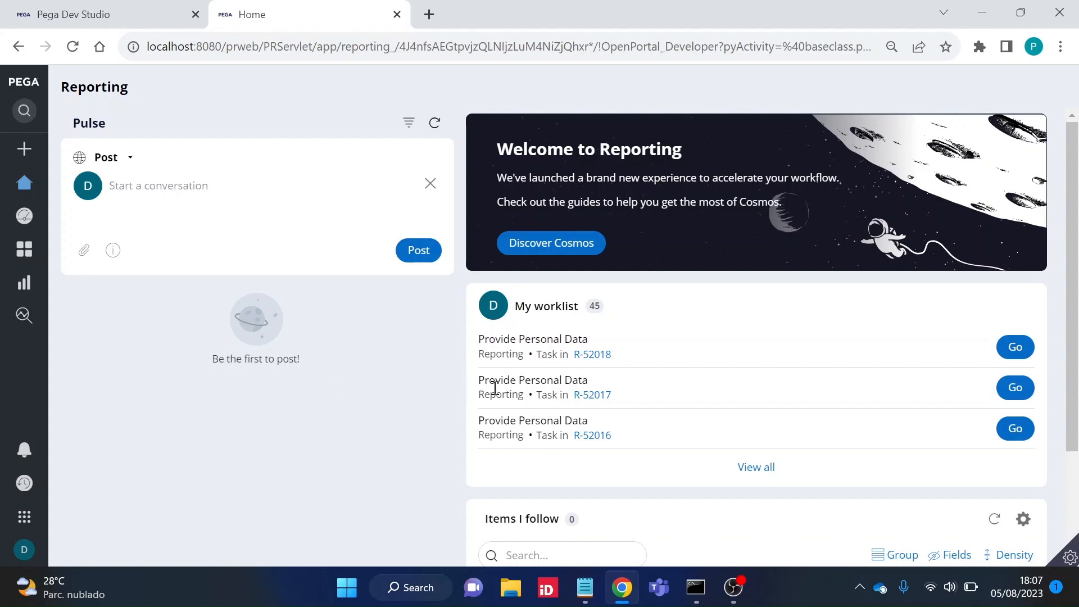
Recheck the property's data access, open the older case R-52017 to examine its condominium description, and return to Dev Studio
click(136, 11)
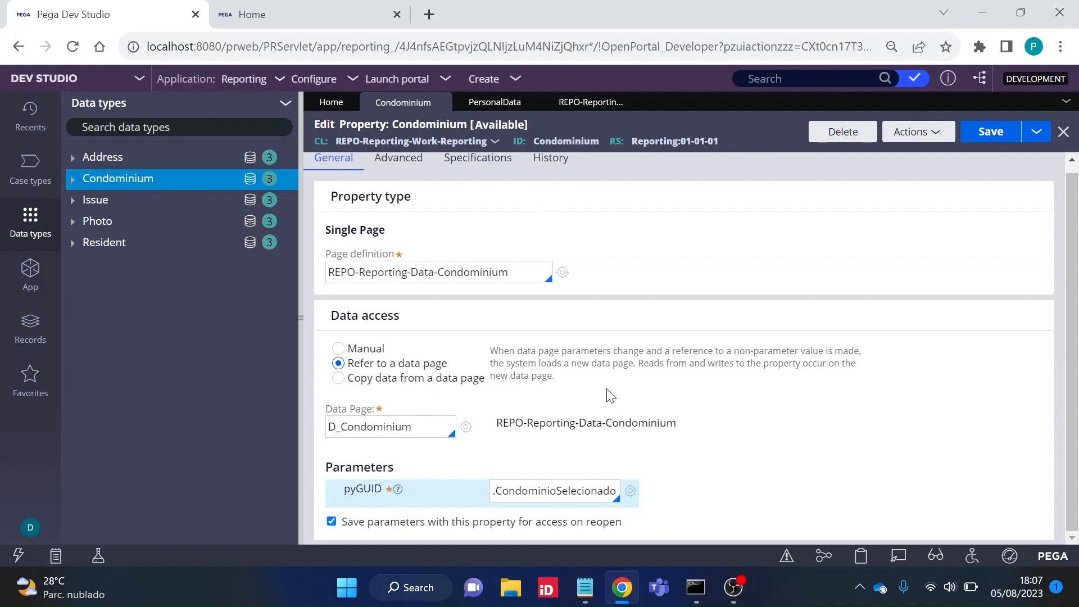
click(322, 12)
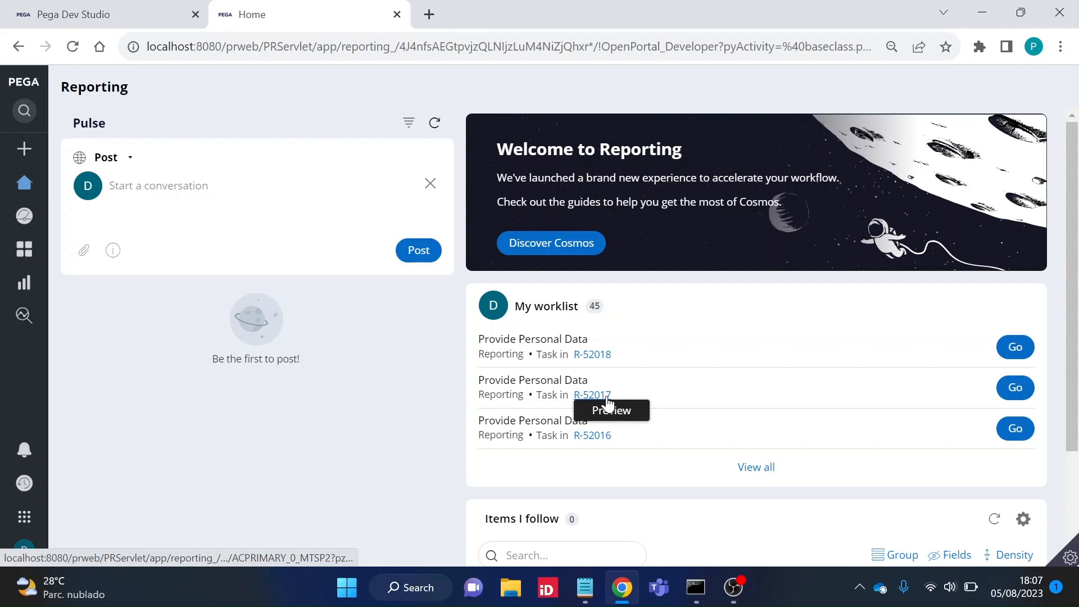
click(1008, 387)
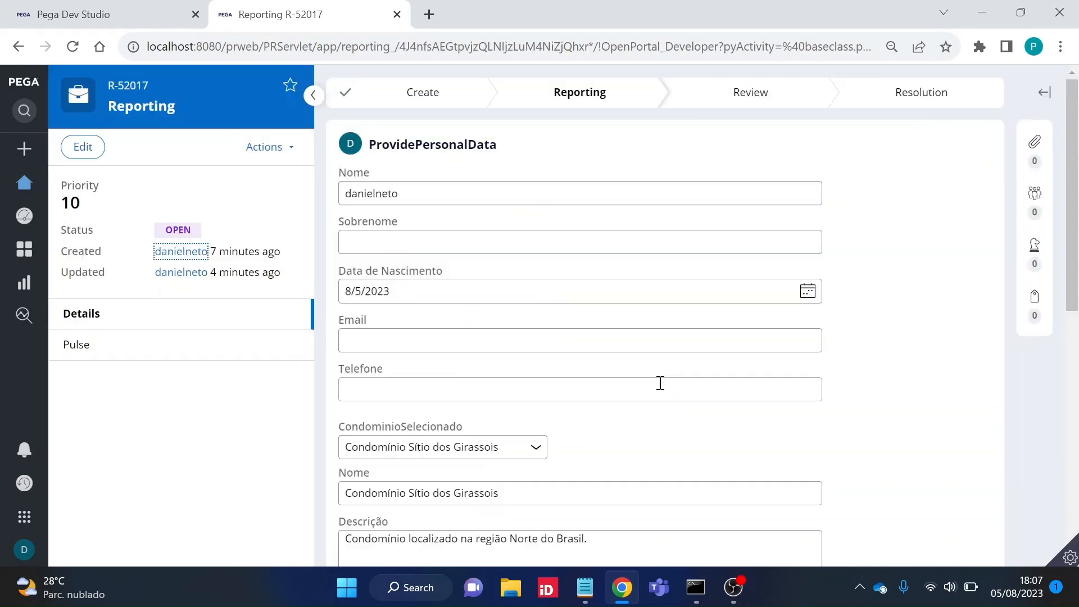
scroll(506, 337, down, 3)
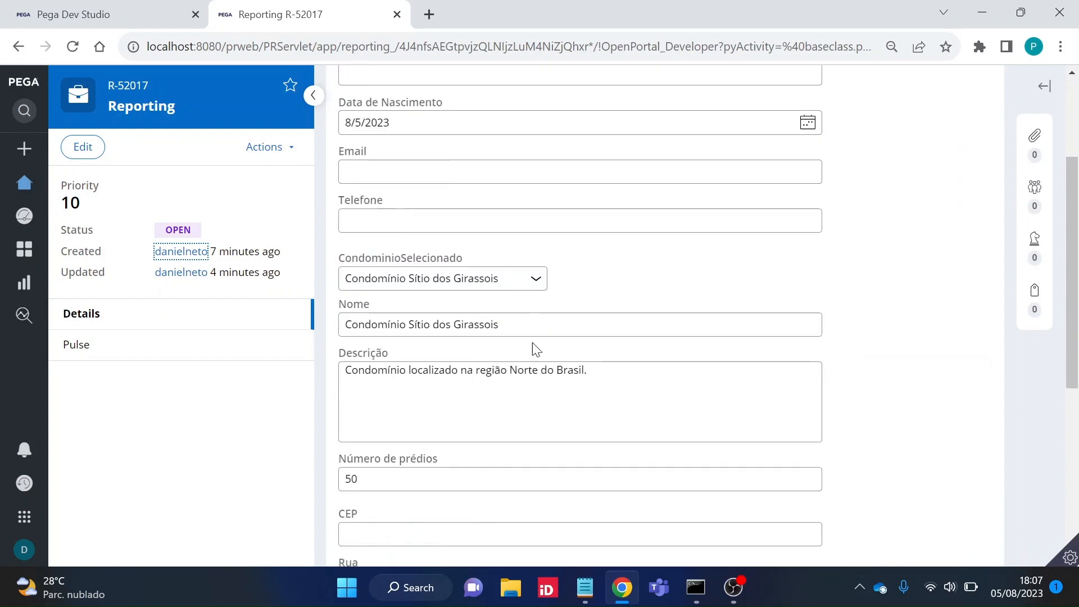
click(612, 375)
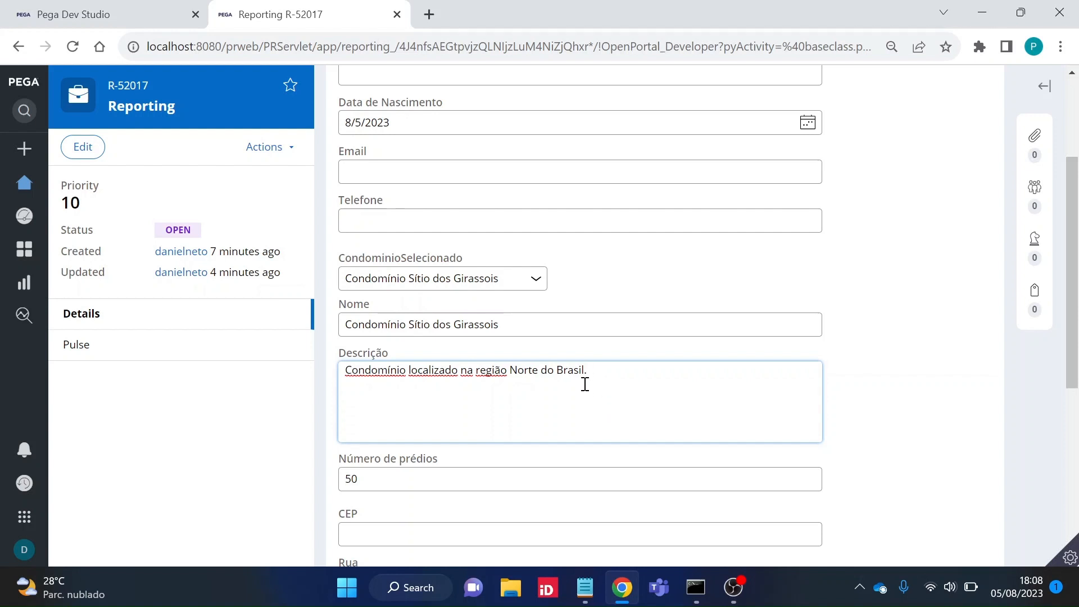
key(ctrl+shift+Tab)
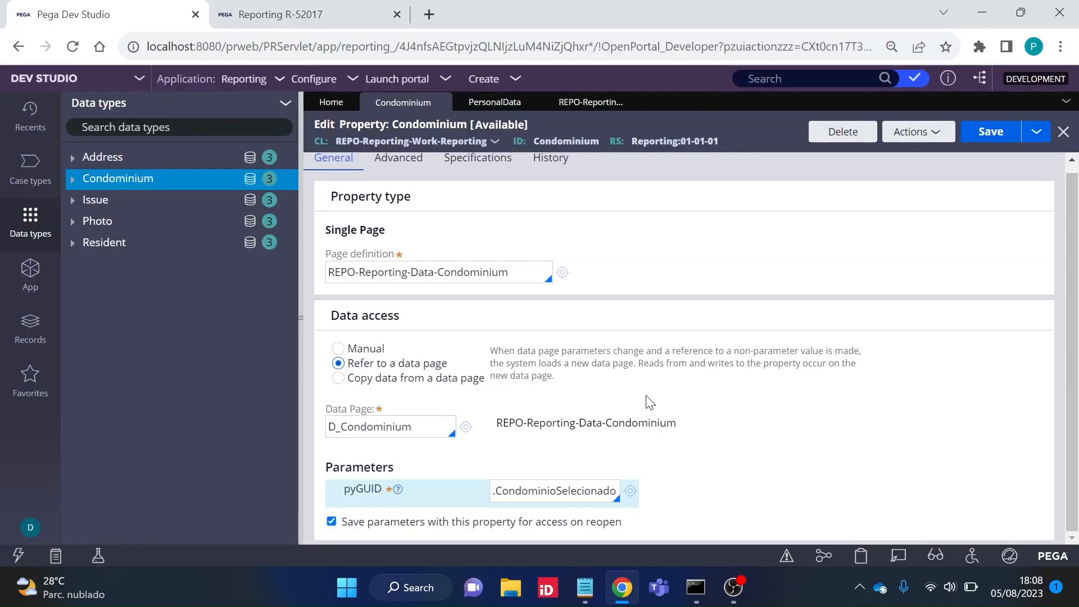